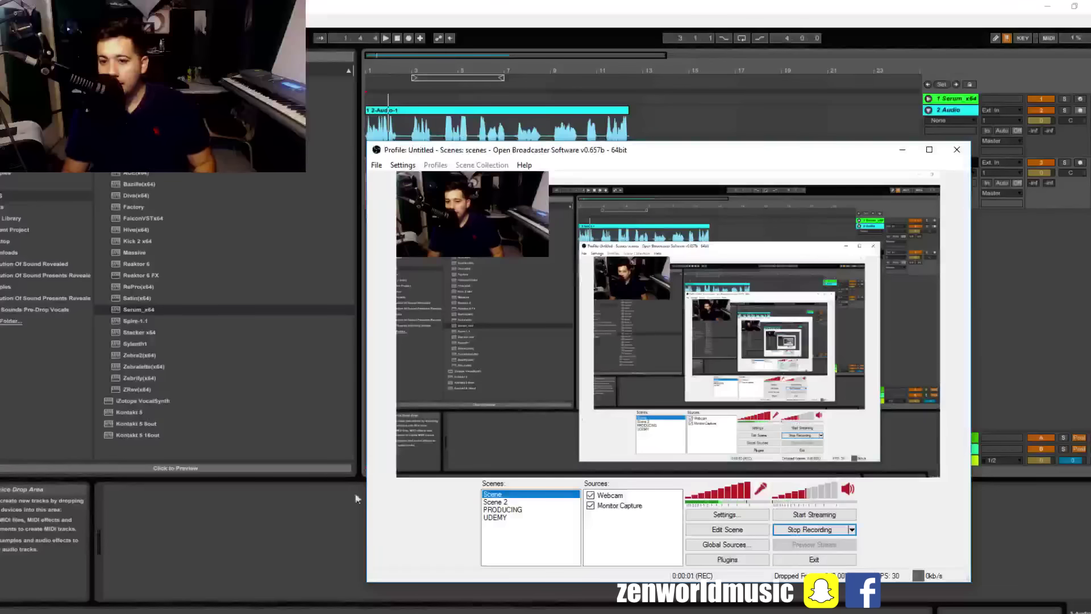
Switch to Ableton Live and open the Sounds Pre-Drop Vocals folder in the browser.
{"action": "left_click", "coordinate": [306, 511]}
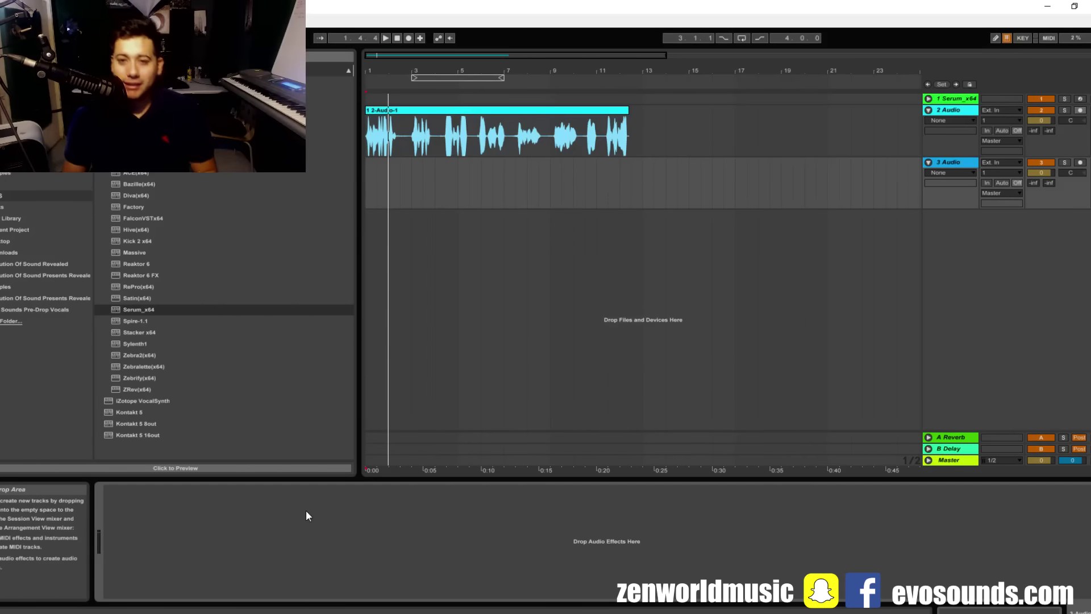
{"action": "left_click", "coordinate": [33, 310]}
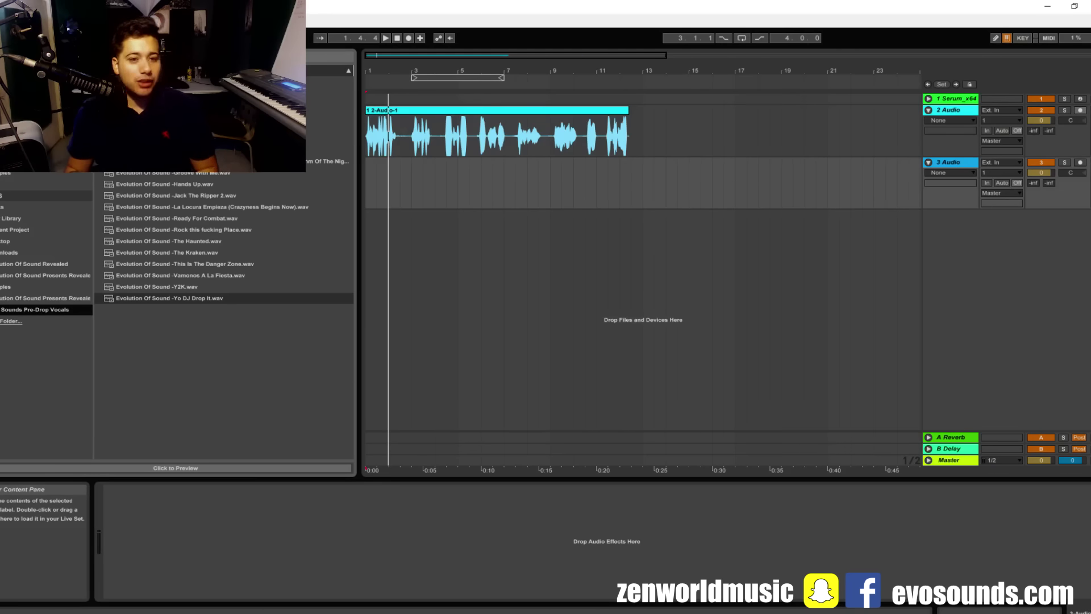
{"action": "left_click", "coordinate": [367, 136]}
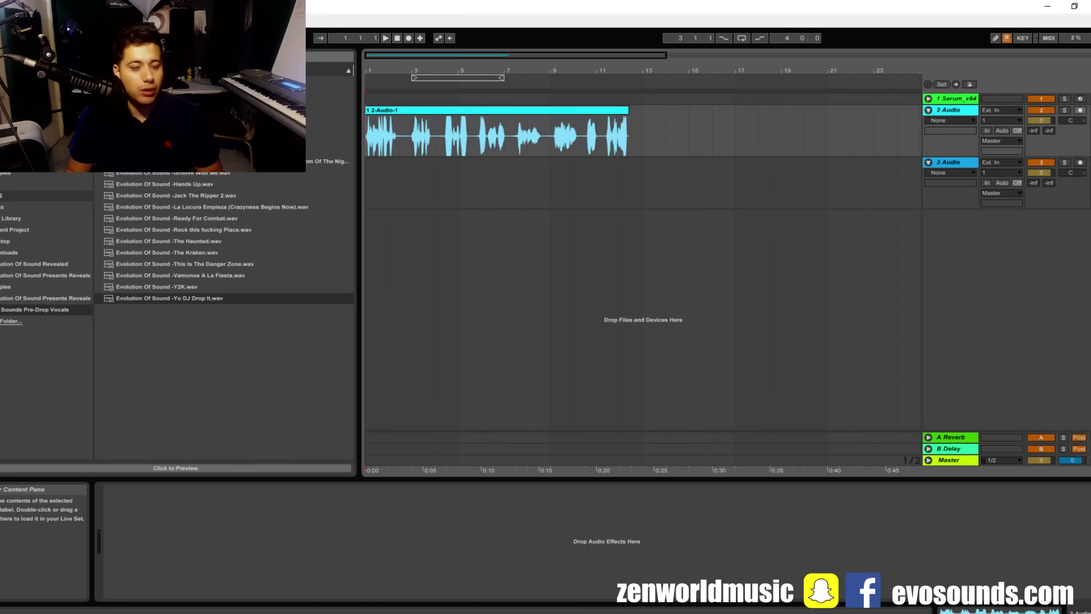
Preview several vocal samples in the folder, including Jack The Ripper 2, Ready For Combat, The Kraken and This Is The Danger Zone.
{"action": "left_click", "coordinate": [171, 82]}
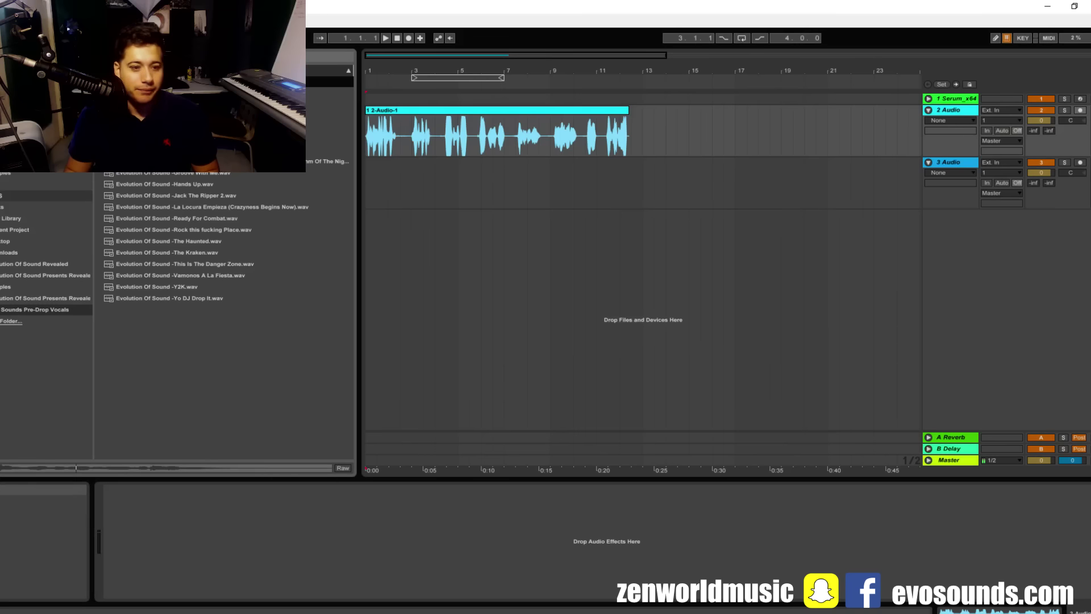
{"action": "left_click", "coordinate": [171, 93]}
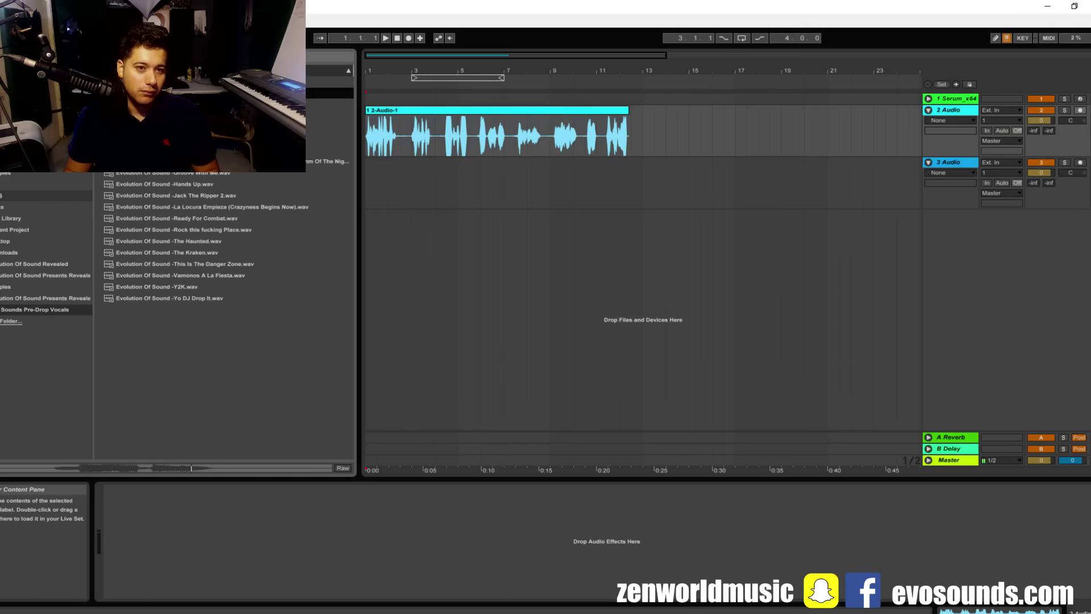
{"action": "key", "text": "Down"}
{"action": "left_click", "coordinate": [209, 162]}
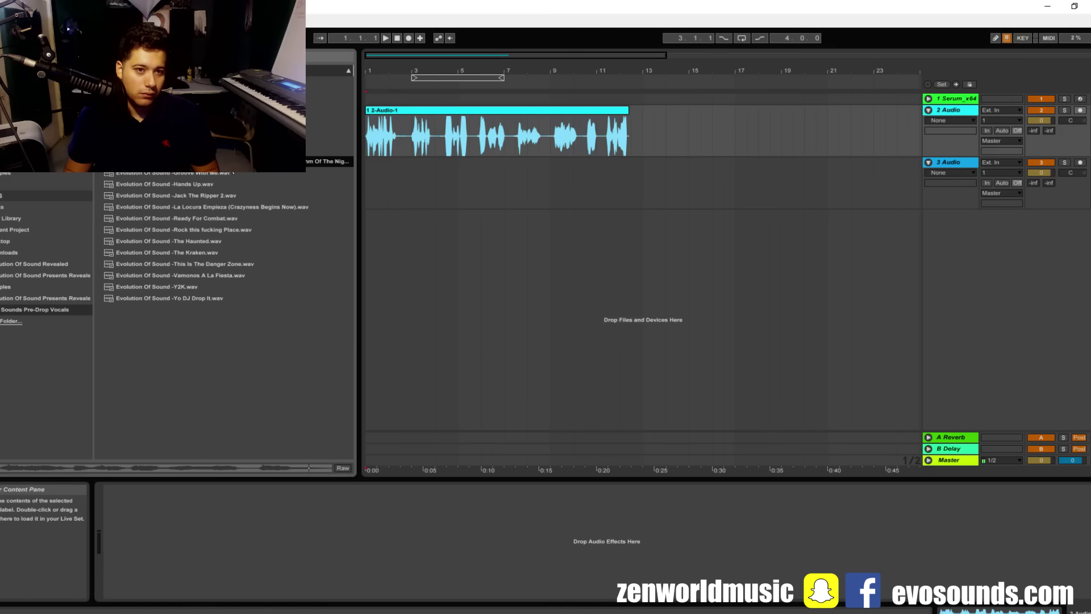
{"action": "left_click", "coordinate": [221, 175]}
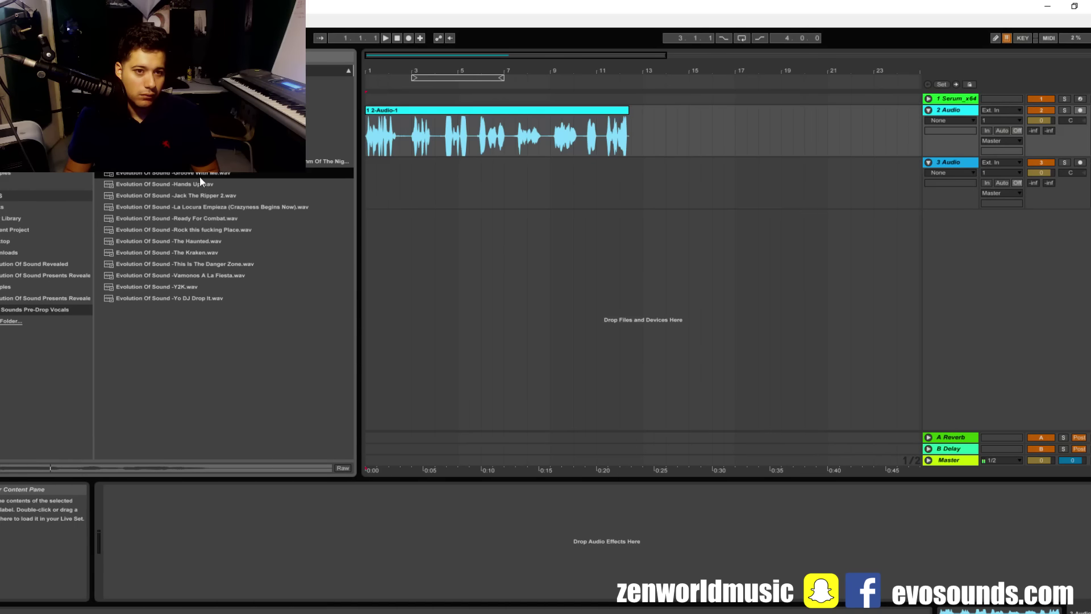
{"action": "left_click", "coordinate": [209, 196]}
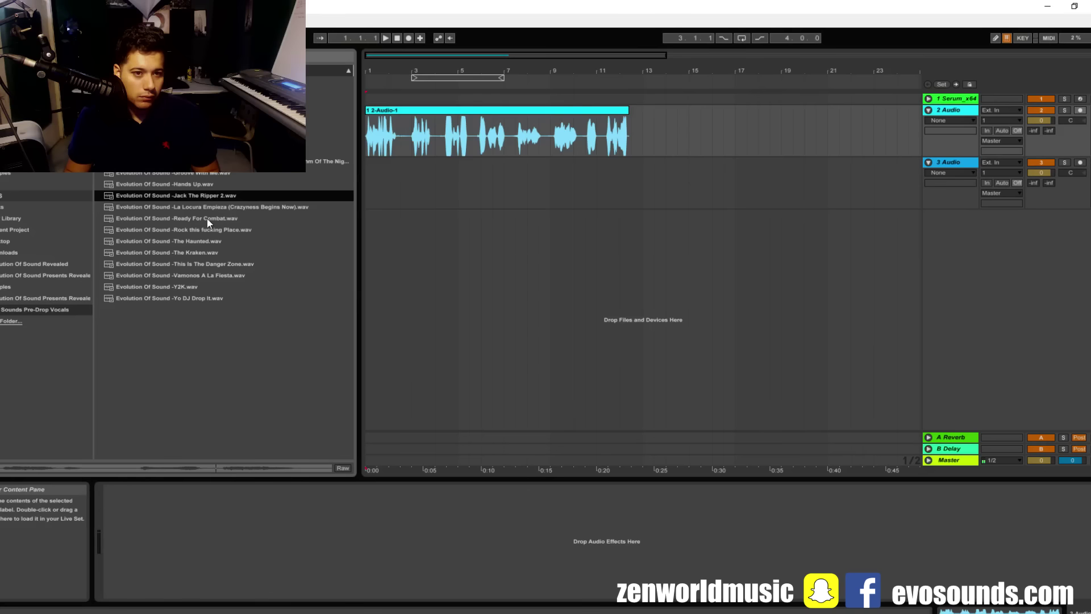
{"action": "left_click", "coordinate": [207, 218]}
{"action": "left_click", "coordinate": [199, 263]}
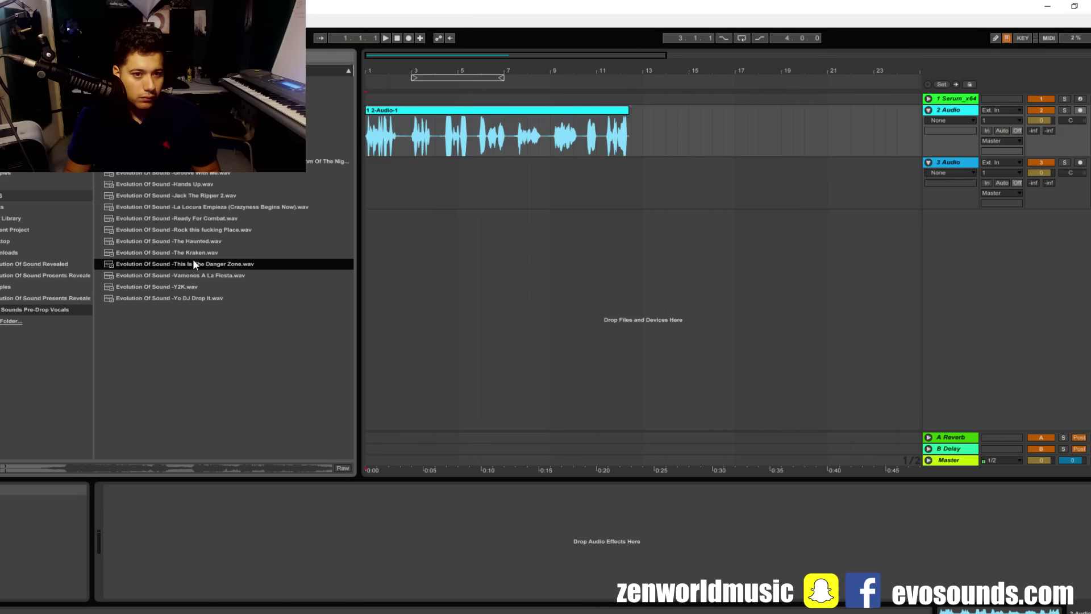
{"action": "left_click", "coordinate": [186, 256]}
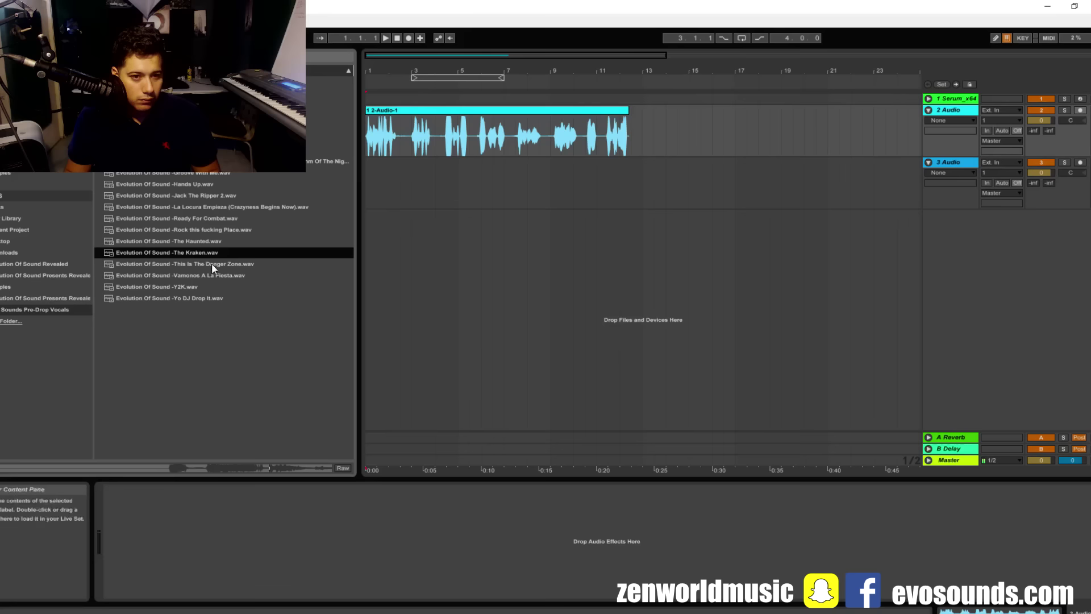
{"action": "left_click", "coordinate": [212, 264]}
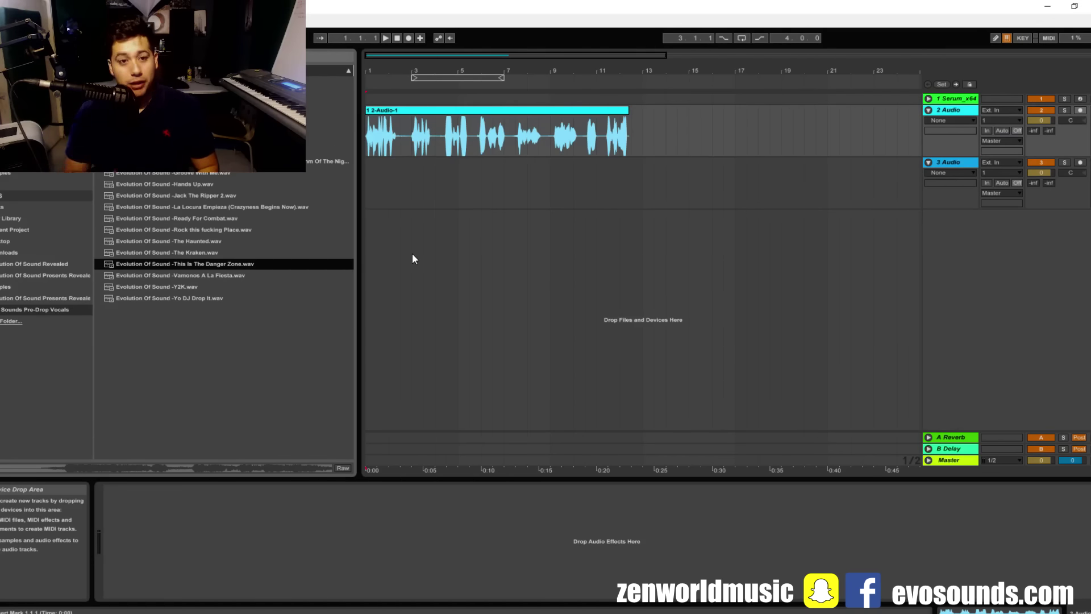
Lower the volume of the 2 Audio track and play the recorded vocal from the start of the arrangement.
{"action": "left_click", "coordinate": [368, 152]}
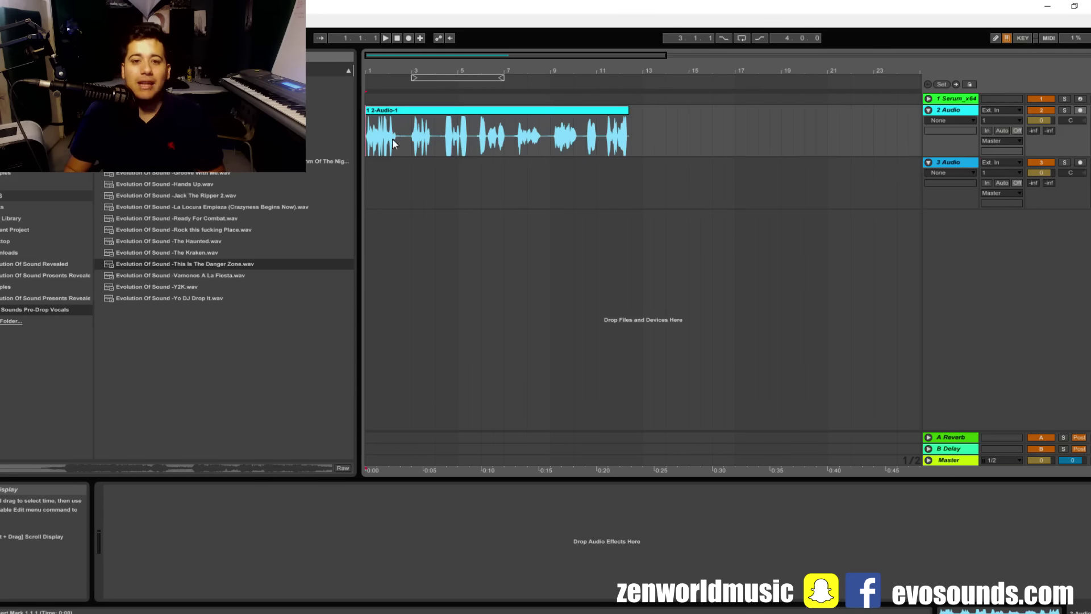
{"action": "left_click_drag", "start_coordinate": [476, 55], "coordinate": [476, 53]}
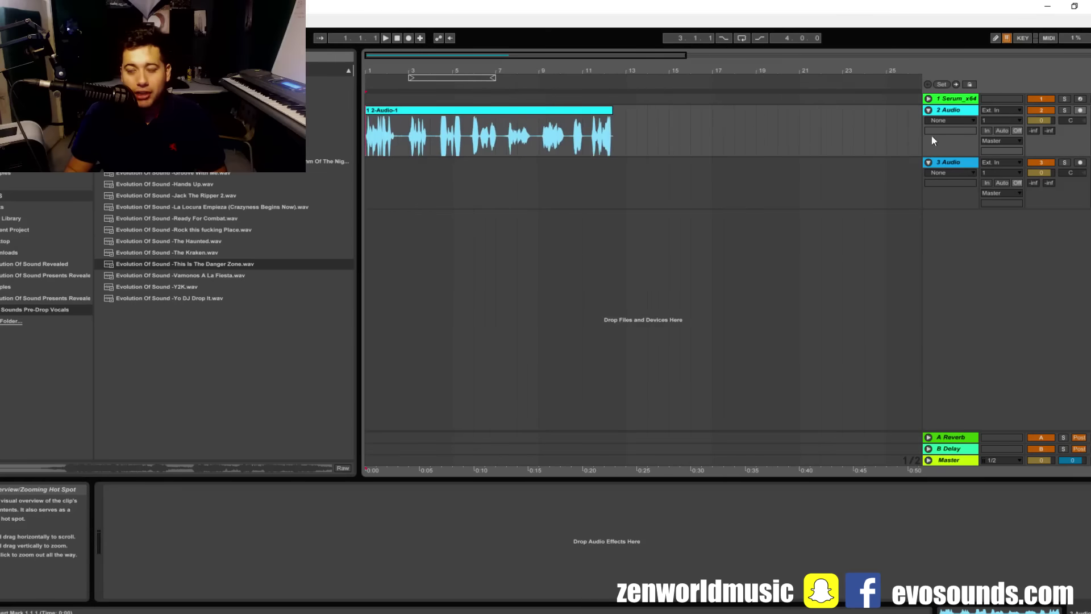
{"action": "left_click_drag", "start_coordinate": [1048, 120], "coordinate": [1047, 129]}
{"action": "key", "text": "space"}
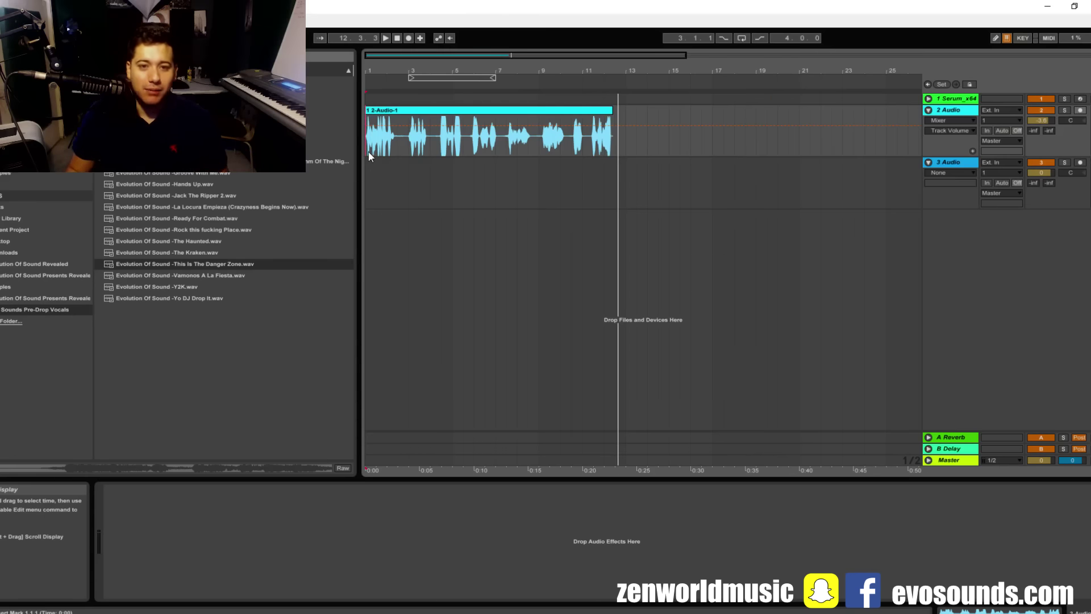
Trim both ends of the recorded vocal clip to keep only the phrase at bar 3, and move it close to bar 4.
{"action": "left_click", "coordinate": [409, 152]}
{"action": "key", "text": "space"}
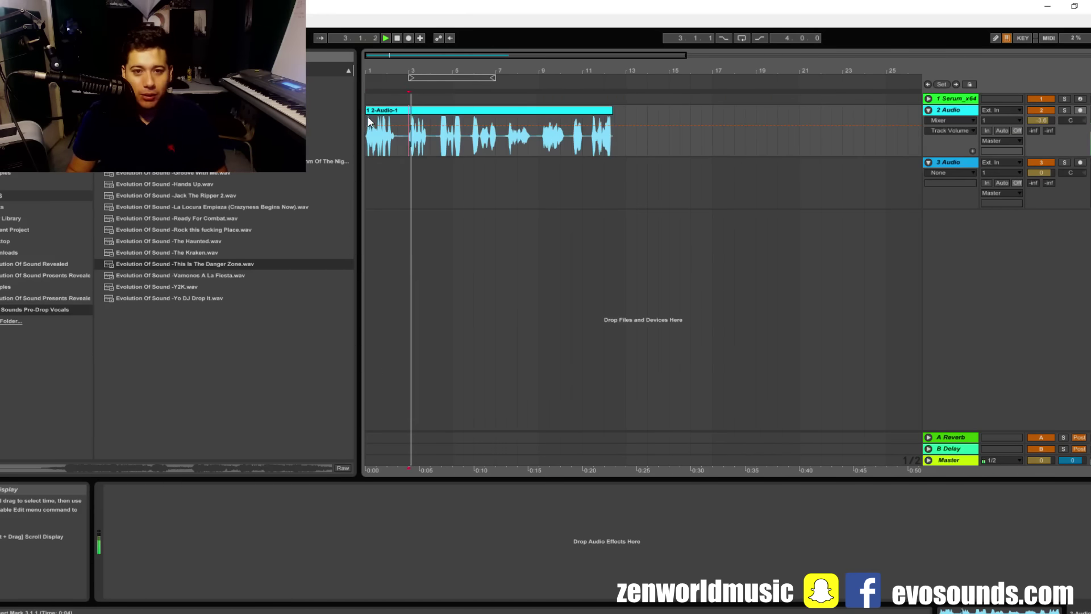
{"action": "left_click_drag", "start_coordinate": [366, 111], "coordinate": [409, 110]}
{"action": "key", "text": "space"}
{"action": "left_click_drag", "start_coordinate": [612, 113], "coordinate": [429, 114]}
{"action": "left_click_drag", "start_coordinate": [416, 73], "coordinate": [530, 118]}
{"action": "left_click_drag", "start_coordinate": [403, 56], "coordinate": [404, 79]}
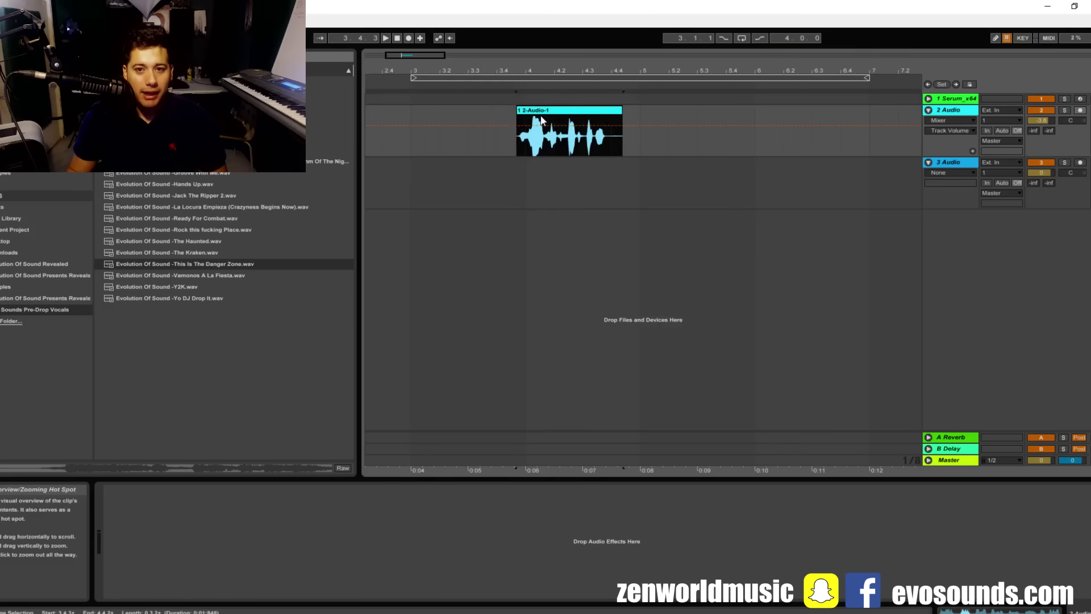
Align the start of the trimmed vocal clip with bar 4 and play it back.
{"action": "left_click", "coordinate": [548, 119]}
{"action": "left_click", "coordinate": [528, 112]}
{"action": "left_click_drag", "start_coordinate": [527, 110], "coordinate": [539, 113]}
{"action": "left_click", "coordinate": [529, 139]}
{"action": "key", "text": "space"}
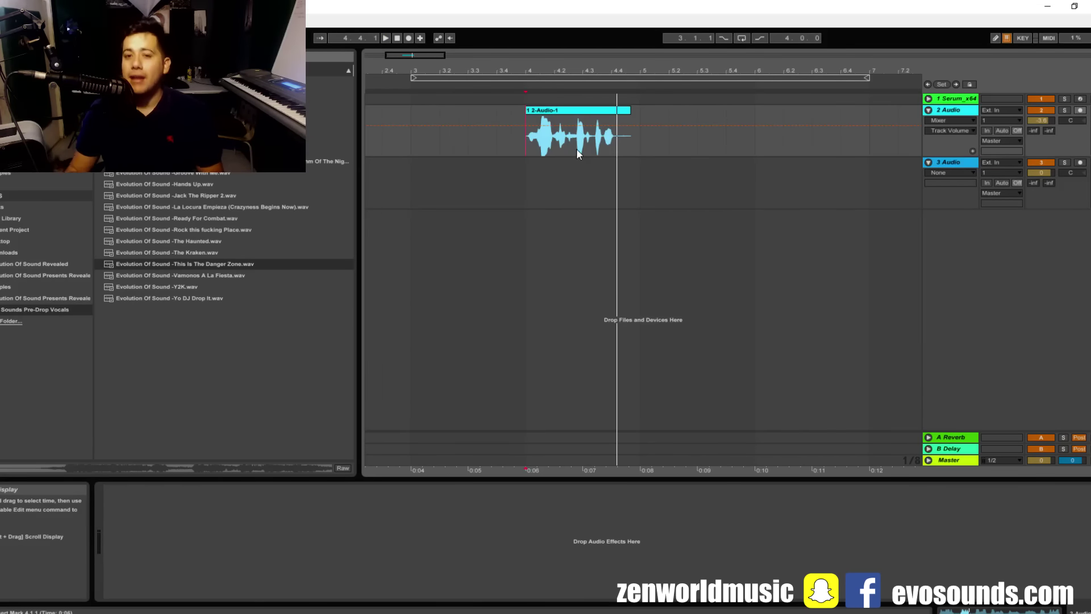
Shorten the end of the vocal clip to 4.4.1, cutting off the silence after the phrase.
{"action": "left_click_drag", "start_coordinate": [630, 111], "coordinate": [617, 112]}
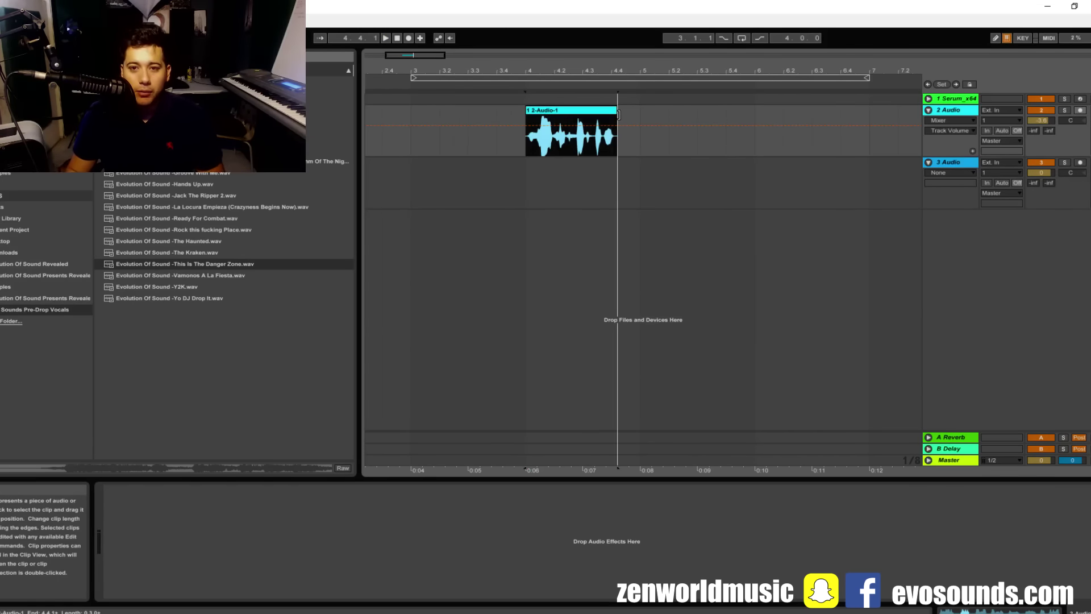
{"action": "left_click", "coordinate": [528, 144]}
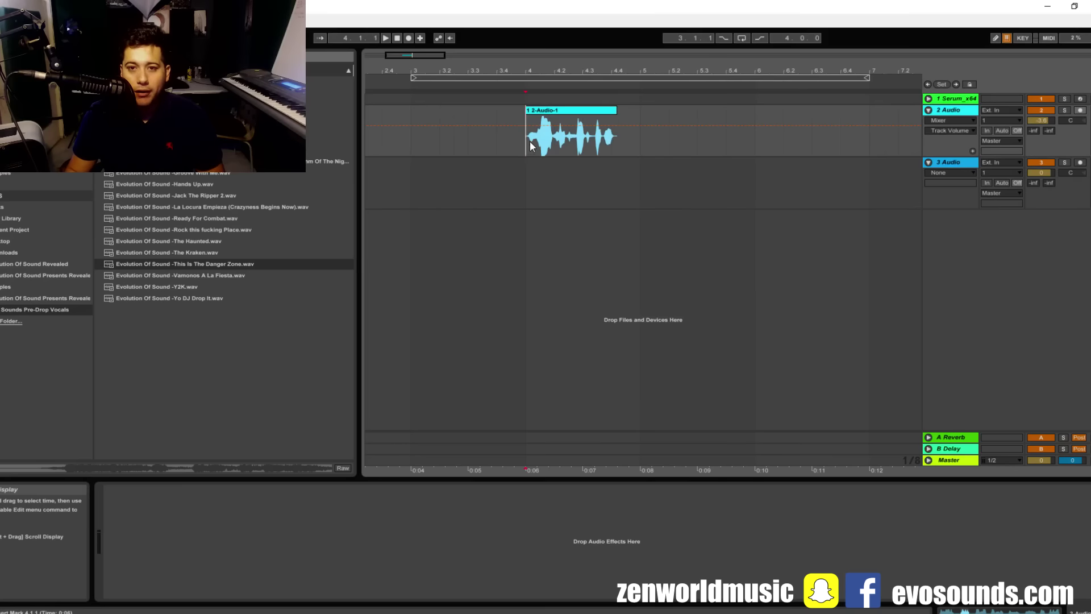
{"action": "left_click", "coordinate": [534, 108]}
{"action": "left_click", "coordinate": [939, 115]}
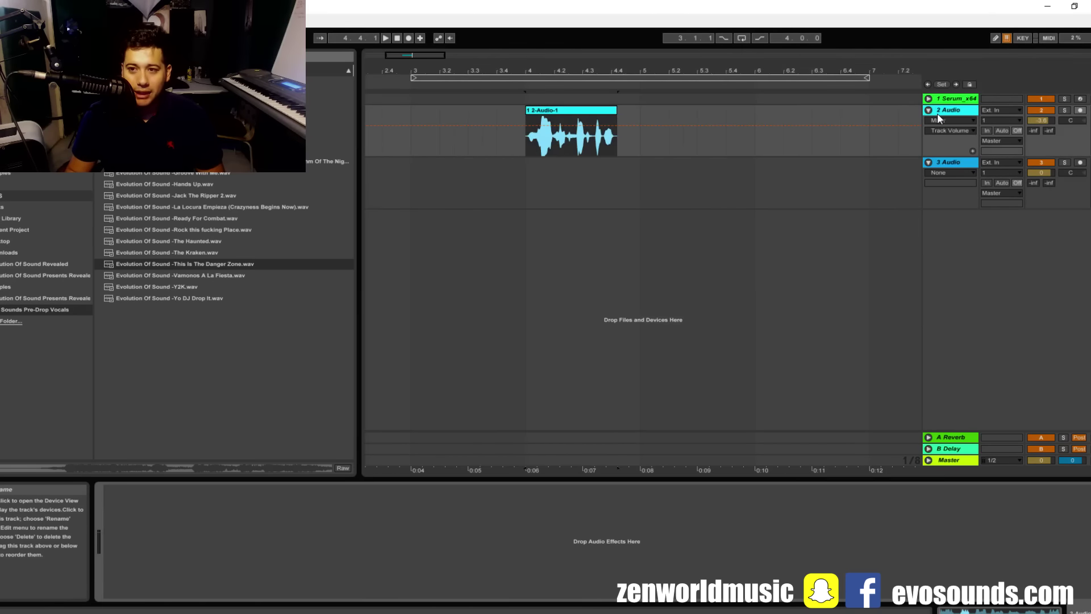
Find the Gate audio effect in the browser and add it to the 2 Audio track.
{"action": "double_click", "coordinate": [565, 111]}
{"action": "left_click", "coordinate": [14, 116]}
{"action": "left_click", "coordinate": [171, 57]}
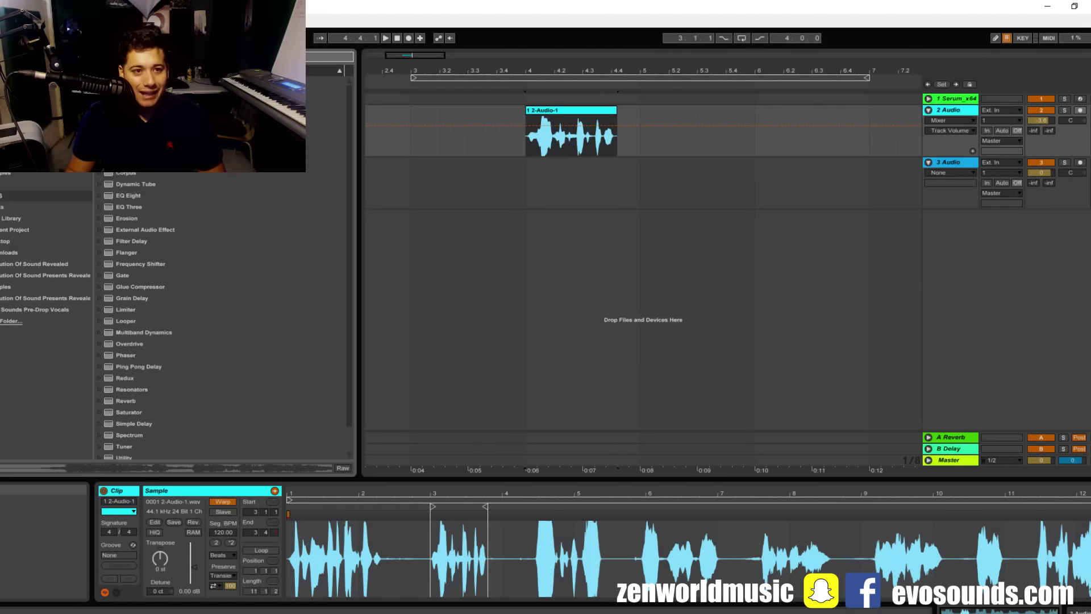
{"action": "type", "text": "voc"}
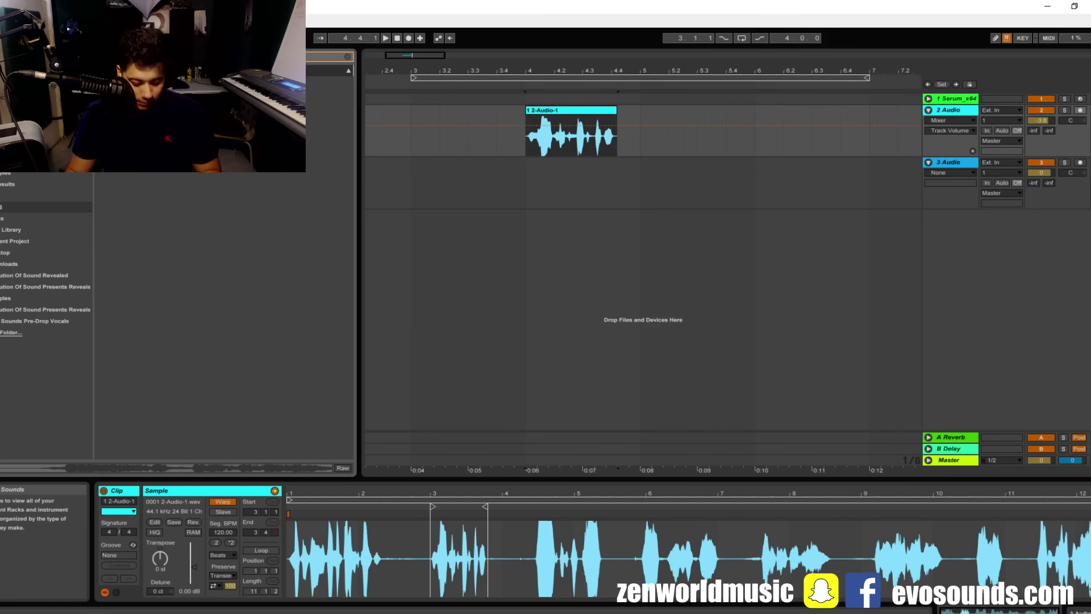
{"action": "left_click_drag", "start_coordinate": [142, 116], "coordinate": [372, 489]}
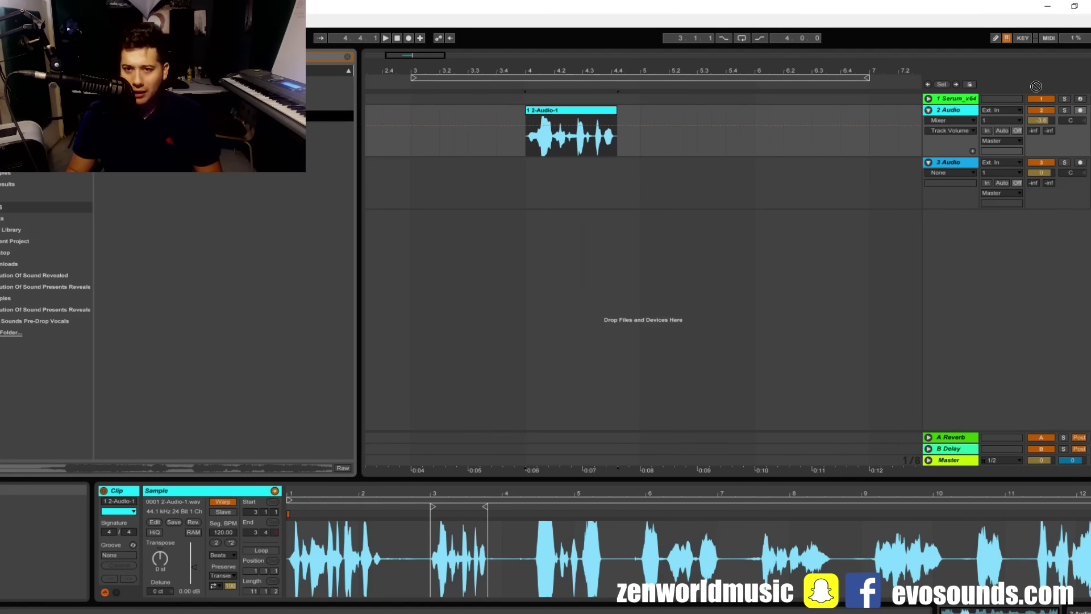
{"action": "left_click", "coordinate": [951, 113]}
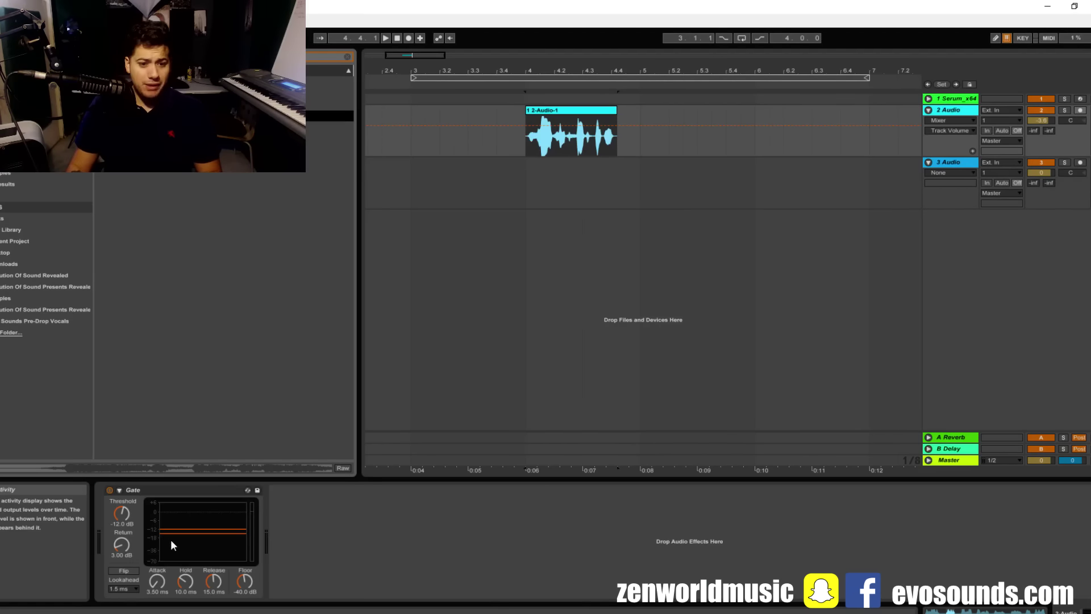
Set the Gate threshold to -25.2 dB while playing the vocal clip.
{"action": "left_click_drag", "start_coordinate": [195, 530], "coordinate": [191, 544]}
{"action": "key", "text": "space"}
{"action": "key", "text": "space"}
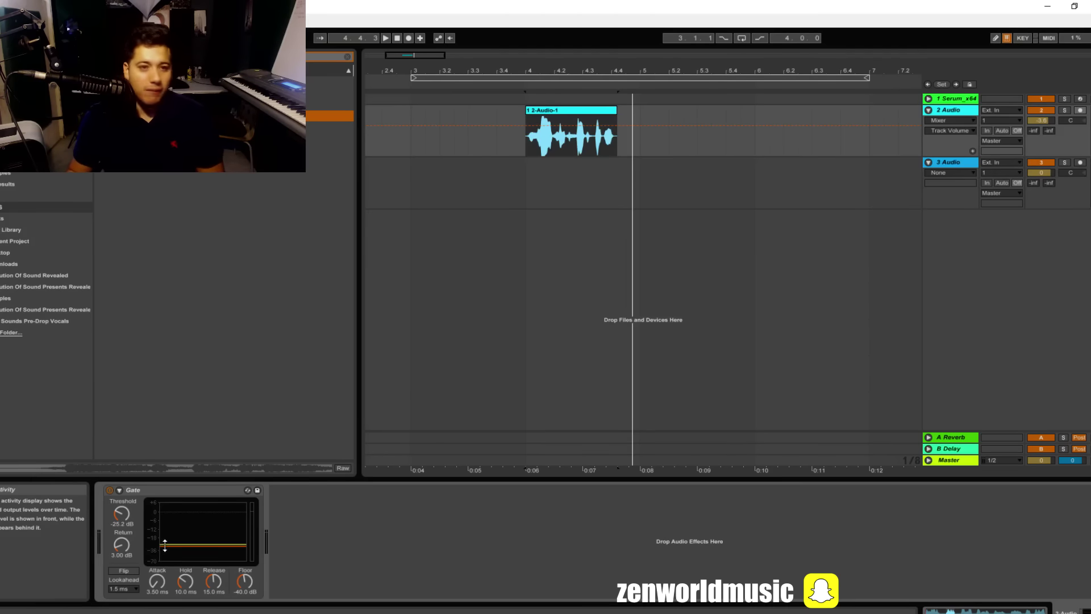
Search the plug-ins for the CLA effects and add CLA Vocals Stereo after the Gate on the 2 Audio track.
{"action": "left_click", "coordinate": [348, 58]}
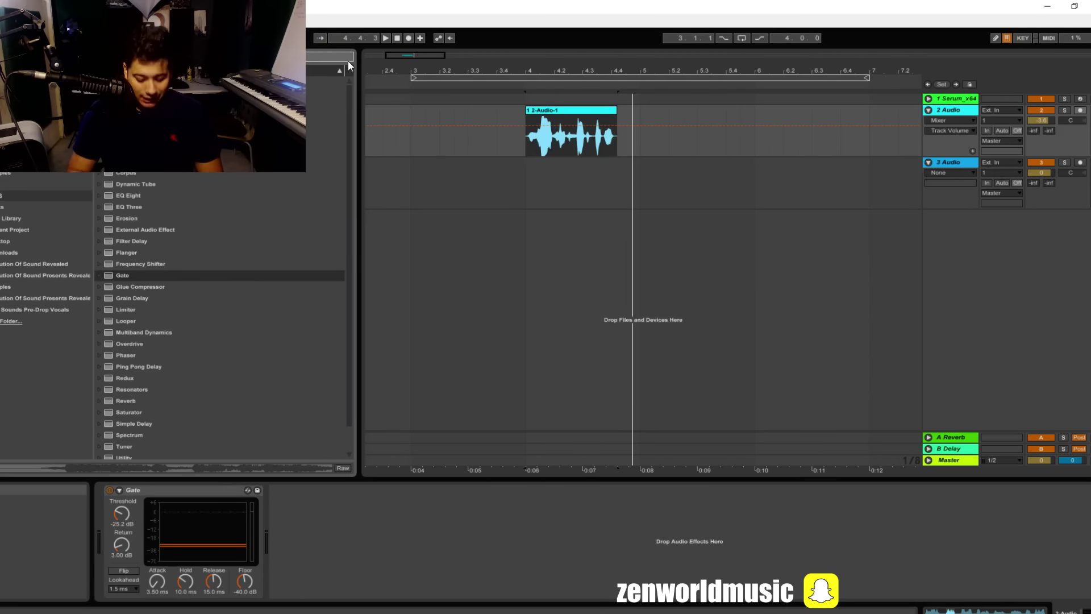
{"action": "left_click", "coordinate": [349, 61]}
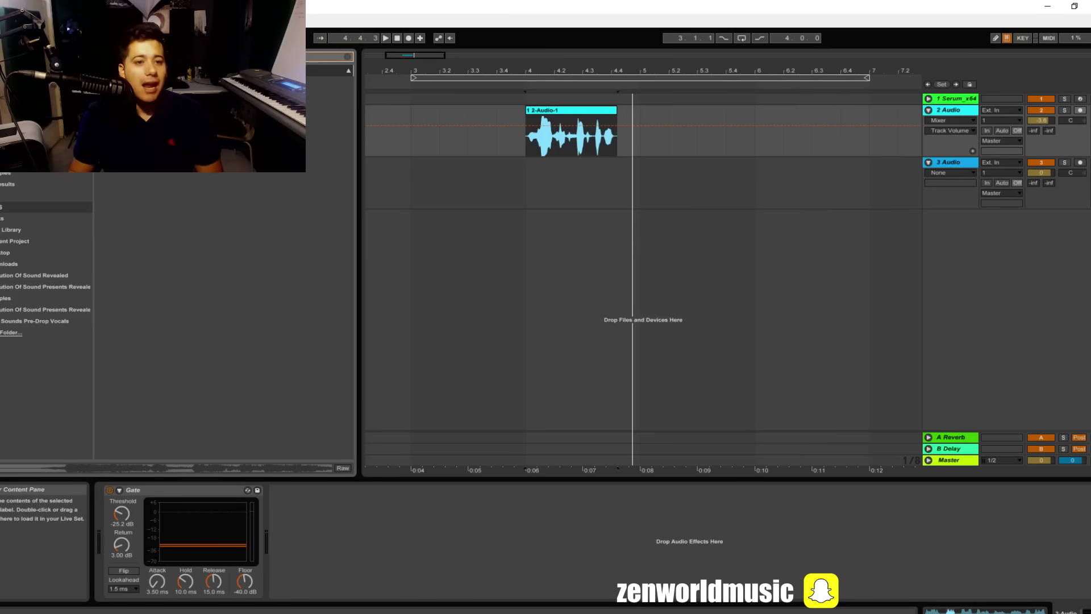
{"action": "left_click", "coordinate": [23, 150]}
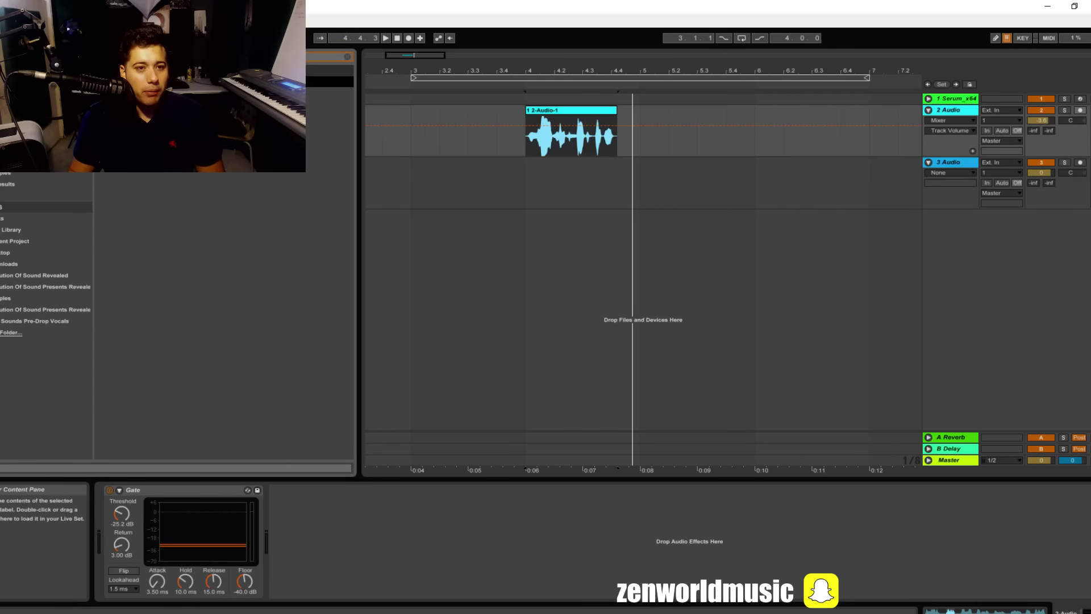
{"action": "left_click", "coordinate": [174, 231]}
{"action": "left_click_drag", "start_coordinate": [166, 241], "coordinate": [908, 150]}
{"action": "left_click_drag", "start_coordinate": [962, 121], "coordinate": [564, 533]}
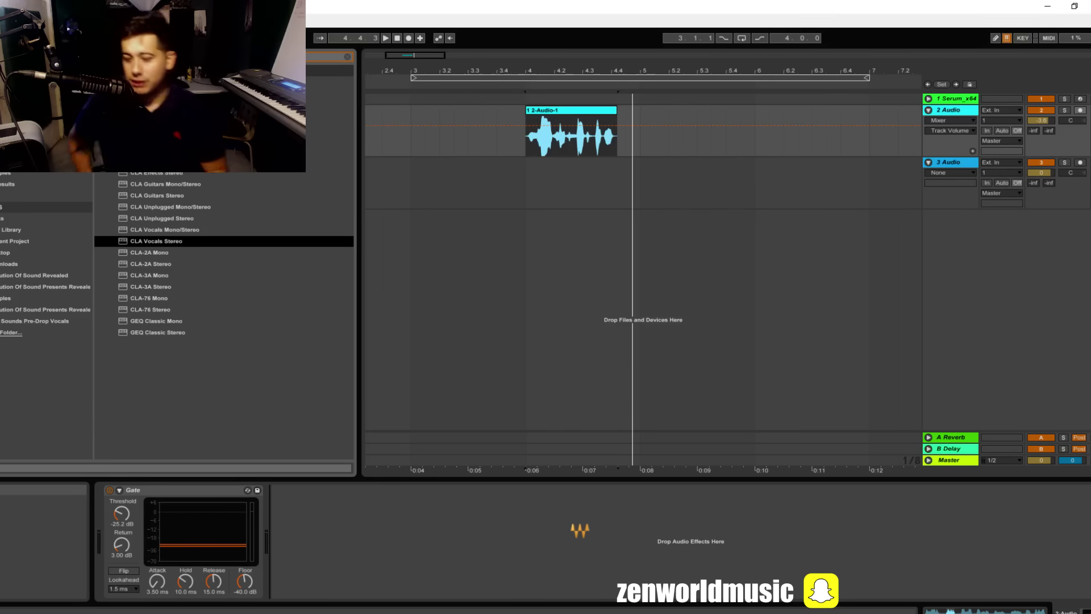
{"action": "left_click_drag", "start_coordinate": [575, 528], "coordinate": [571, 520]}
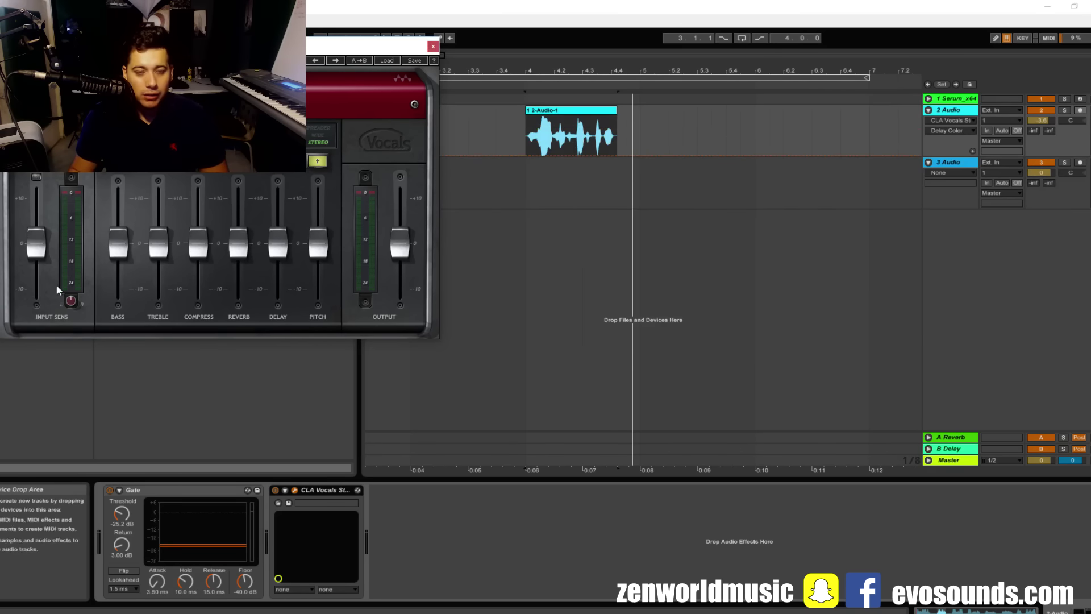
Raise the Compress fader in CLA Vocals to 10.0 while playing the vocal clip.
{"action": "key", "text": "space"}
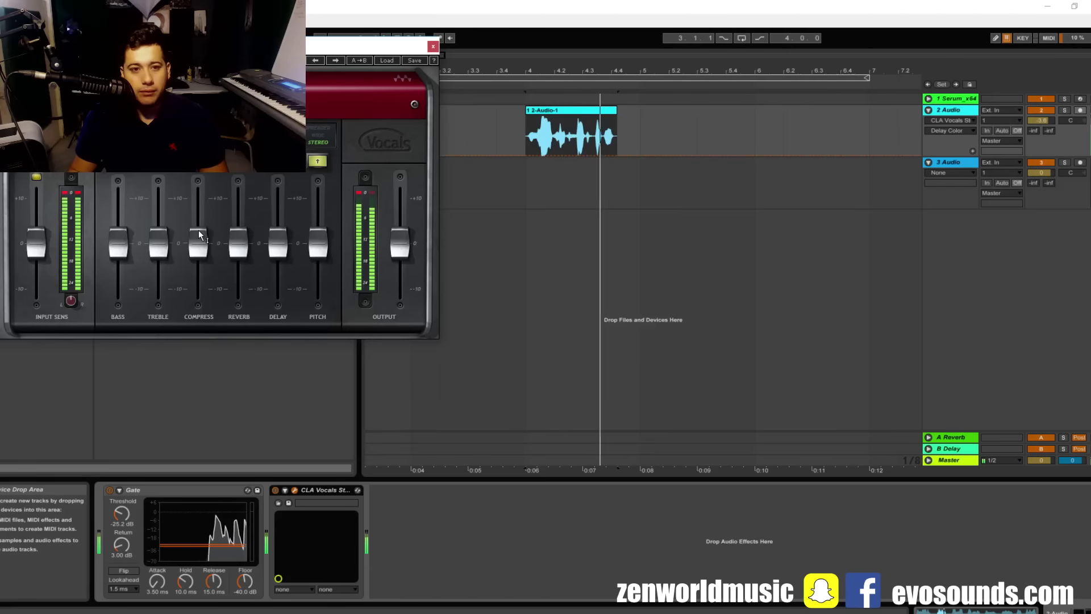
{"action": "left_click_drag", "start_coordinate": [197, 234], "coordinate": [196, 188]}
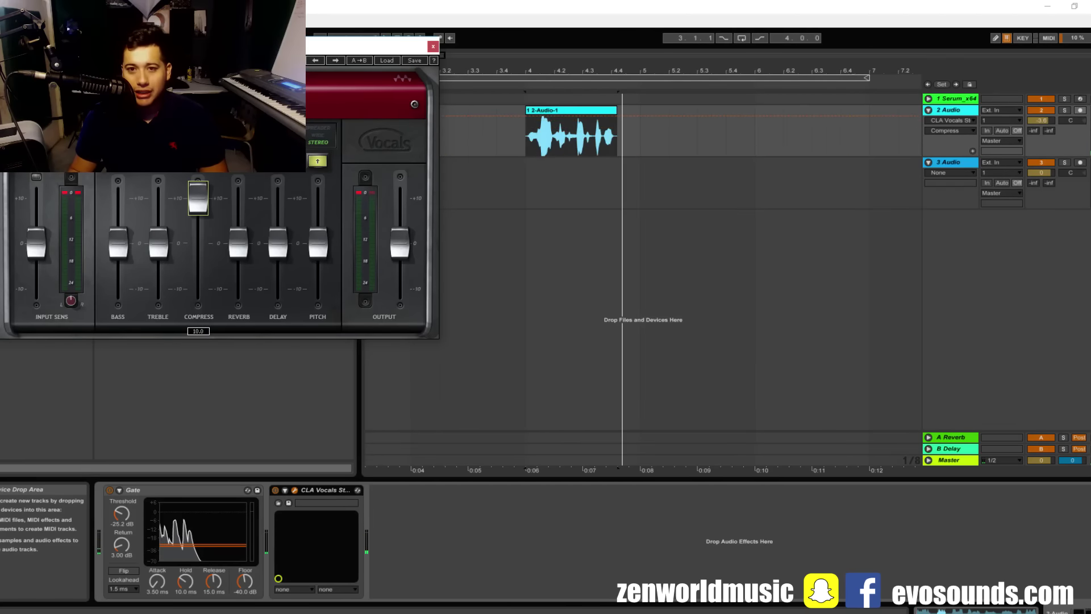
Move the CLA Vocals window clear of the vocal clip and place the insert marker inside the clip at 4.2.2.
{"action": "left_click_drag", "start_coordinate": [309, 48], "coordinate": [243, 80]}
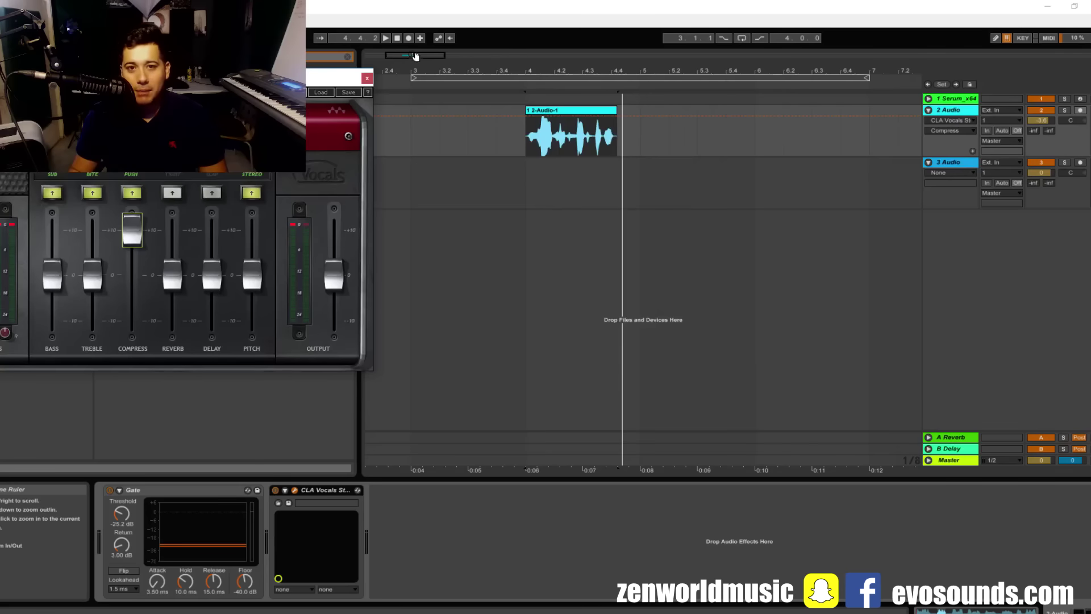
{"action": "left_click_drag", "start_coordinate": [415, 55], "coordinate": [518, 110]}
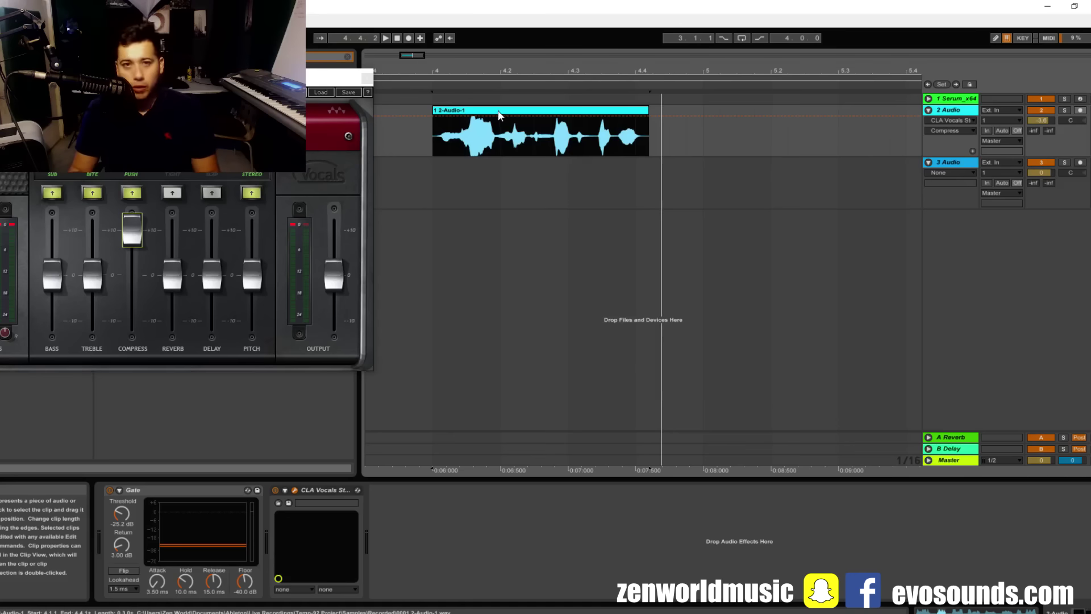
{"action": "left_click", "coordinate": [453, 142]}
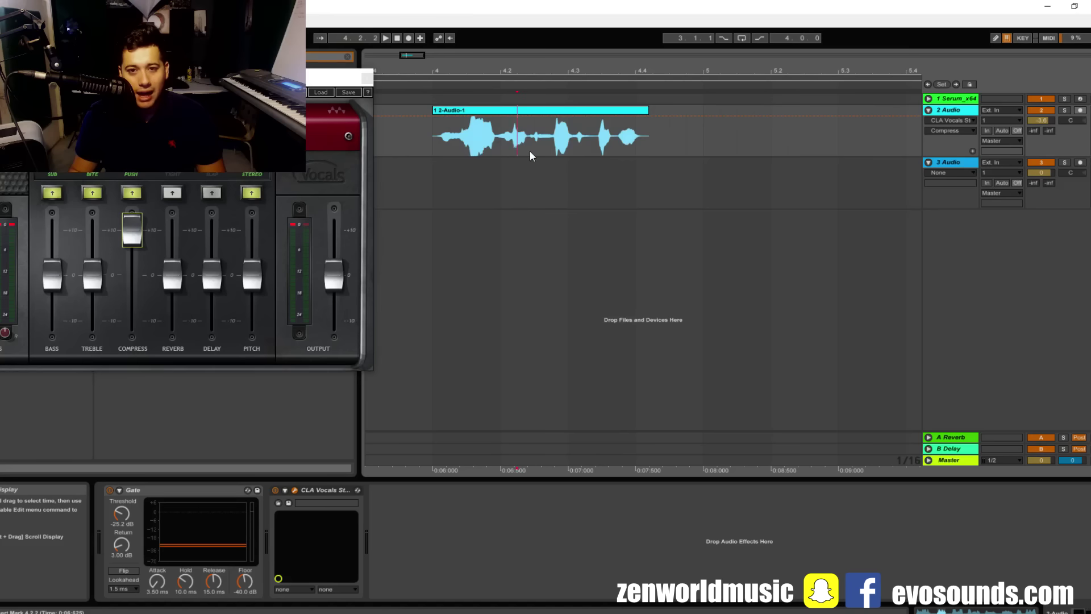
Move the CLA Vocals window below the vocal clip, set its Compress mode to Wall and play the clip from 4.1.1.
{"action": "left_click", "coordinate": [576, 151]}
{"action": "left_click_drag", "start_coordinate": [422, 69], "coordinate": [489, 17]}
{"action": "left_click_drag", "start_coordinate": [246, 77], "coordinate": [763, 199]}
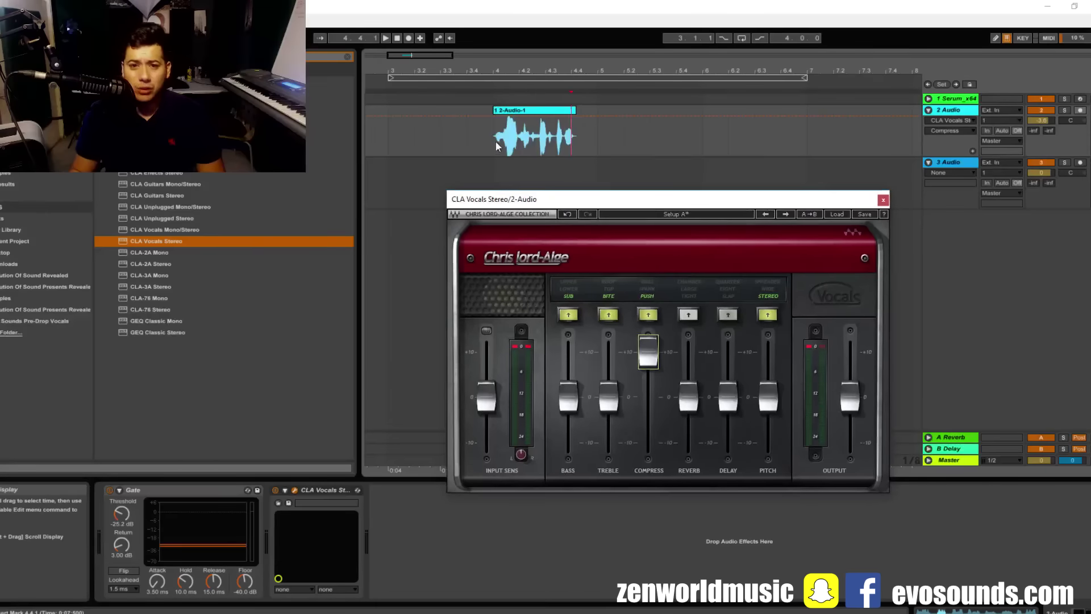
{"action": "left_click", "coordinate": [495, 141]}
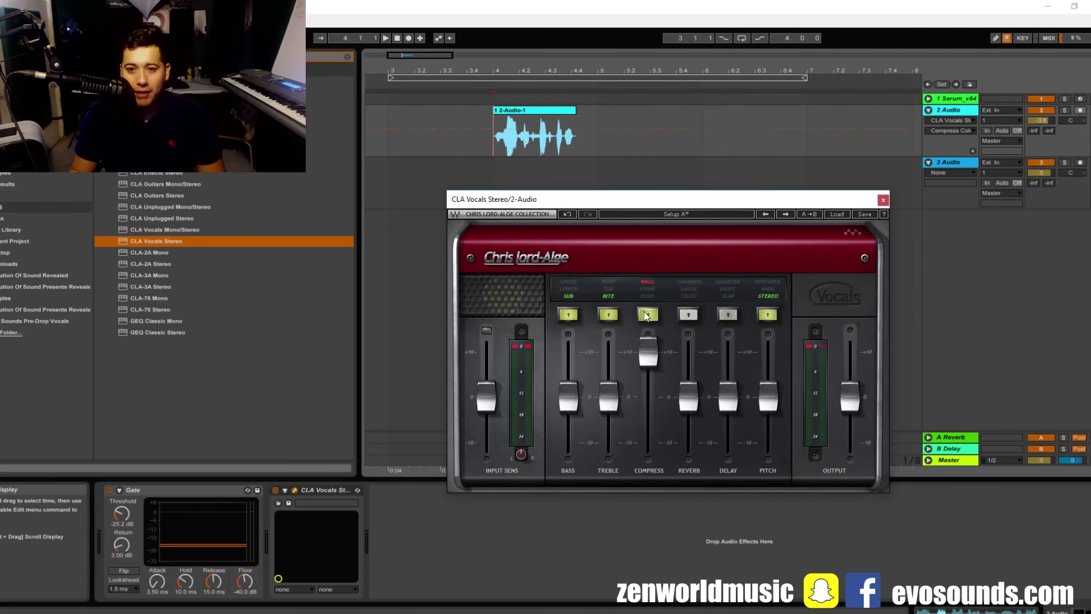
{"action": "key", "text": "space"}
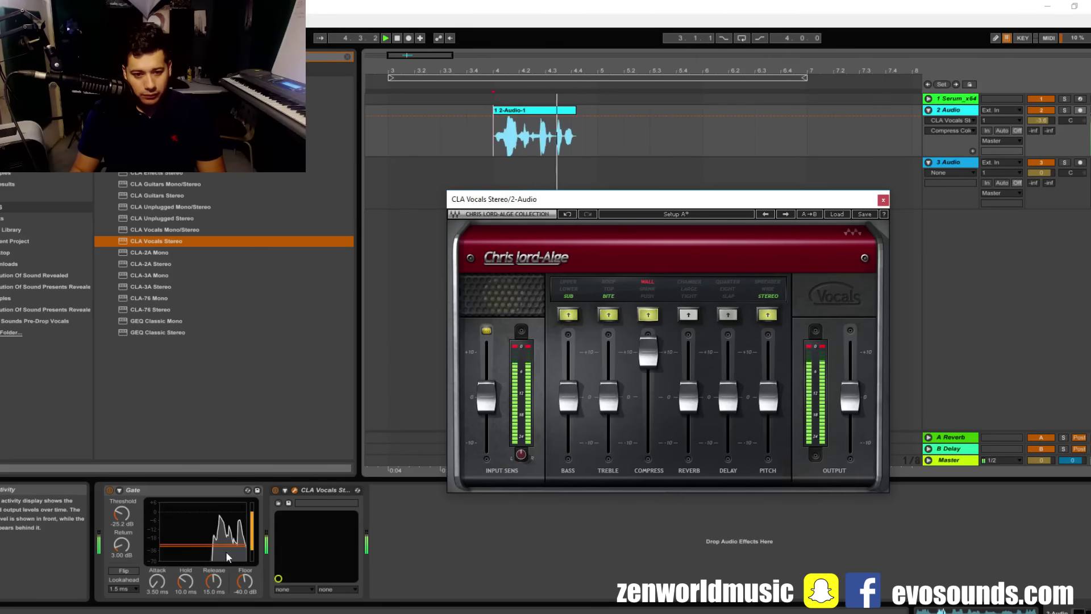
Move CLA Vocals ahead of the Gate in the 2 Audio track's device chain and play the clip.
{"action": "left_click_drag", "start_coordinate": [319, 490], "coordinate": [128, 490]}
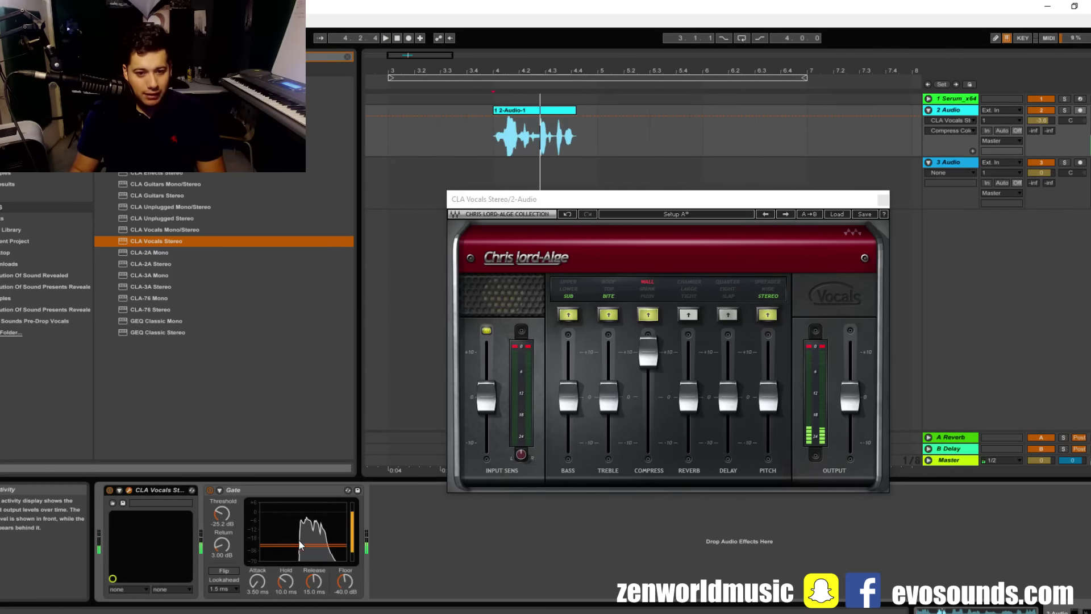
{"action": "key", "text": "space"}
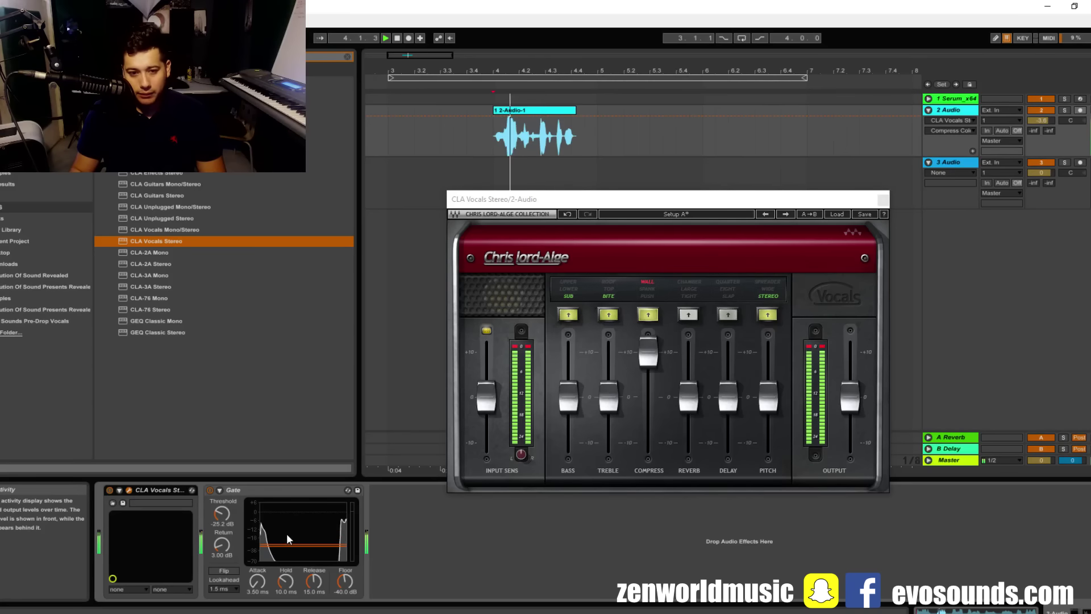
{"action": "key", "text": "space"}
Compare the vocal clip's sound with CLA Vocals bypassed and active.
{"action": "left_click", "coordinate": [109, 490]}
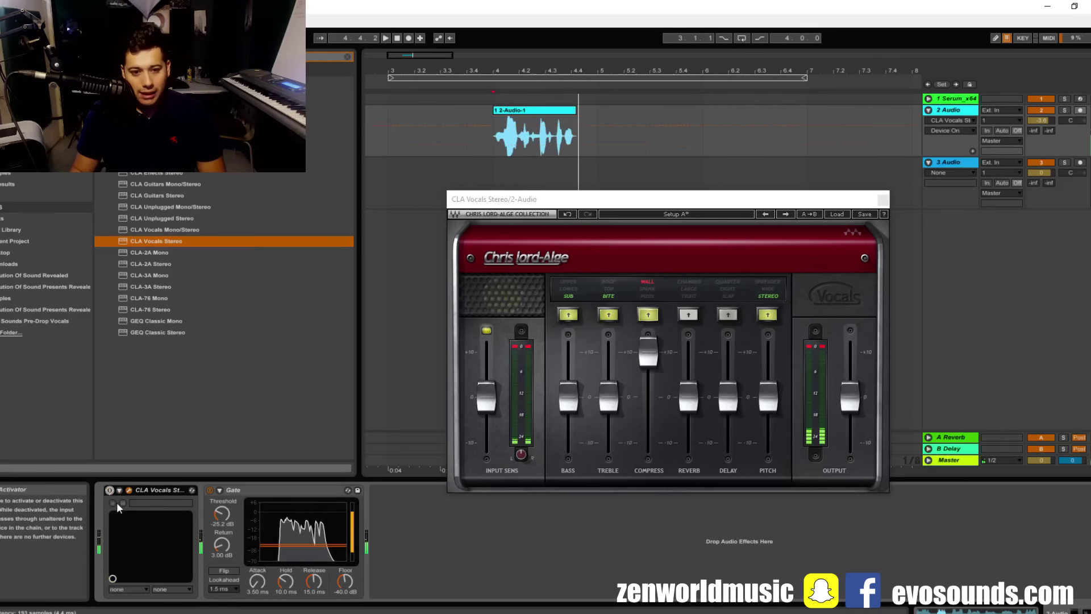
{"action": "key", "text": "space"}
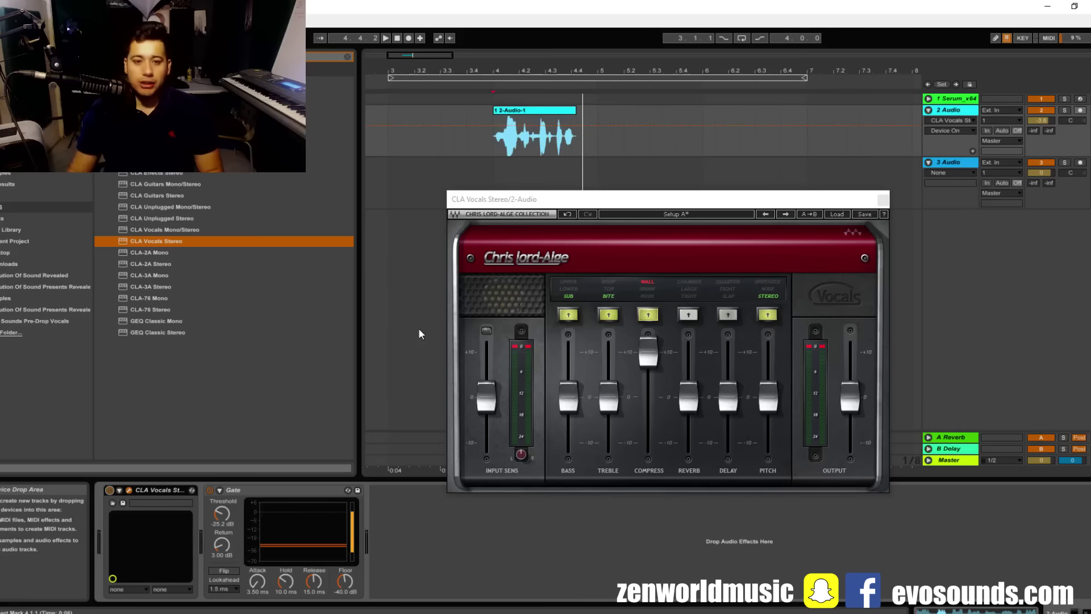
{"action": "key", "text": "space"}
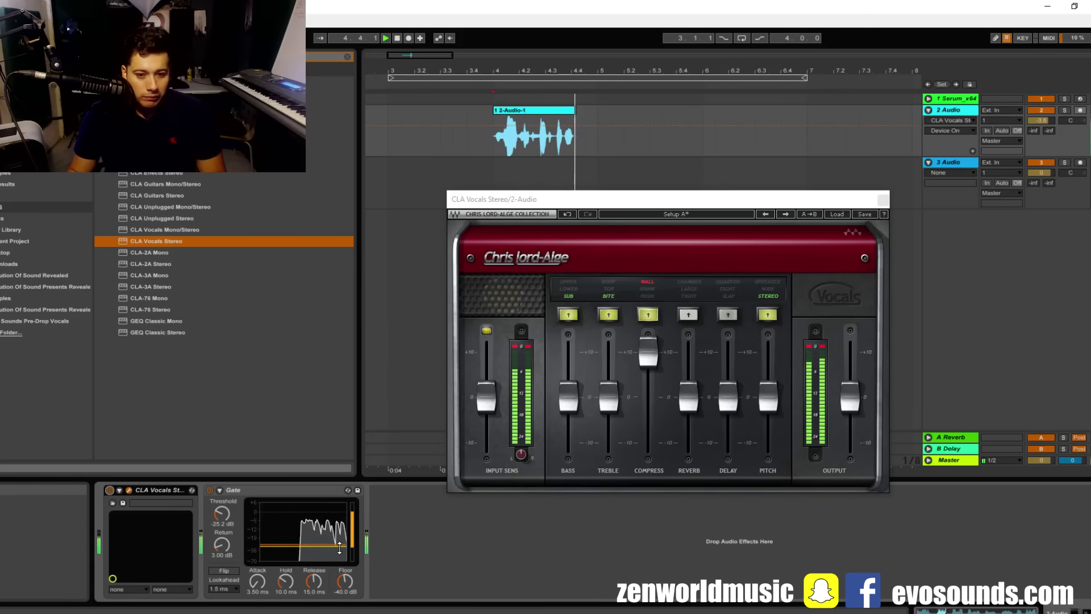
{"action": "key", "text": "space"}
Raise the Treble fader in CLA Vocals to 3.3 and check the vocal with the plug-in bypassed and re-enabled during playback.
{"action": "left_click", "coordinate": [648, 353]}
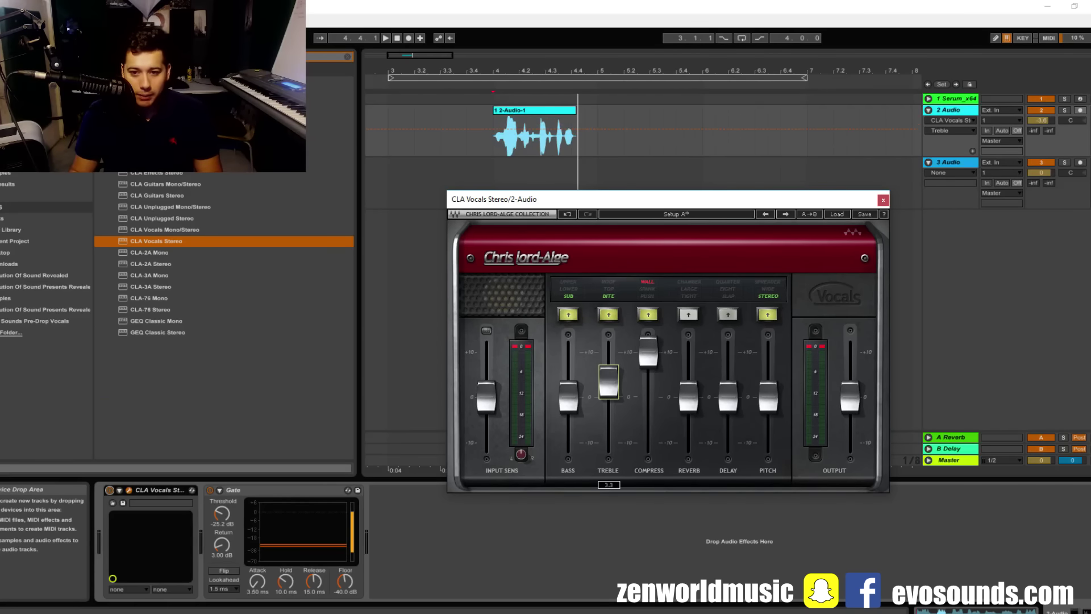
{"action": "key", "text": "space"}
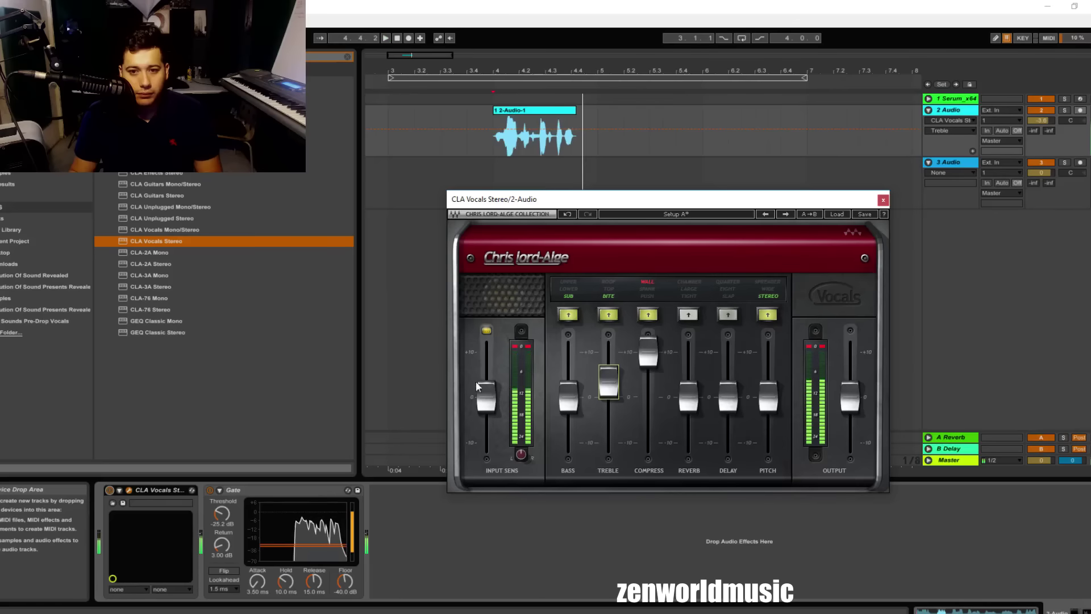
{"action": "left_click", "coordinate": [109, 490]}
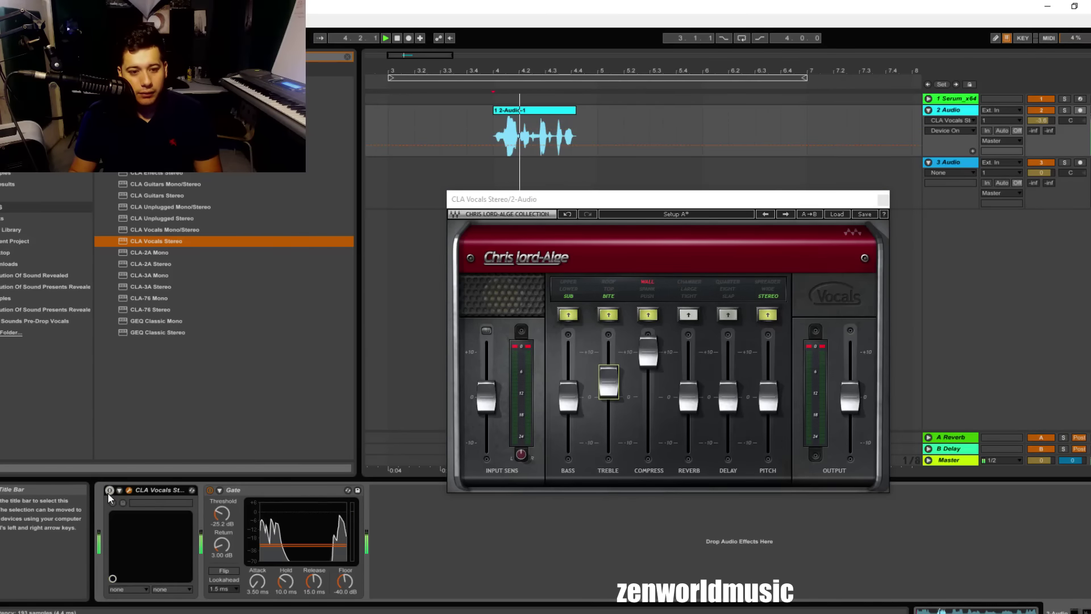
{"action": "left_click", "coordinate": [108, 491]}
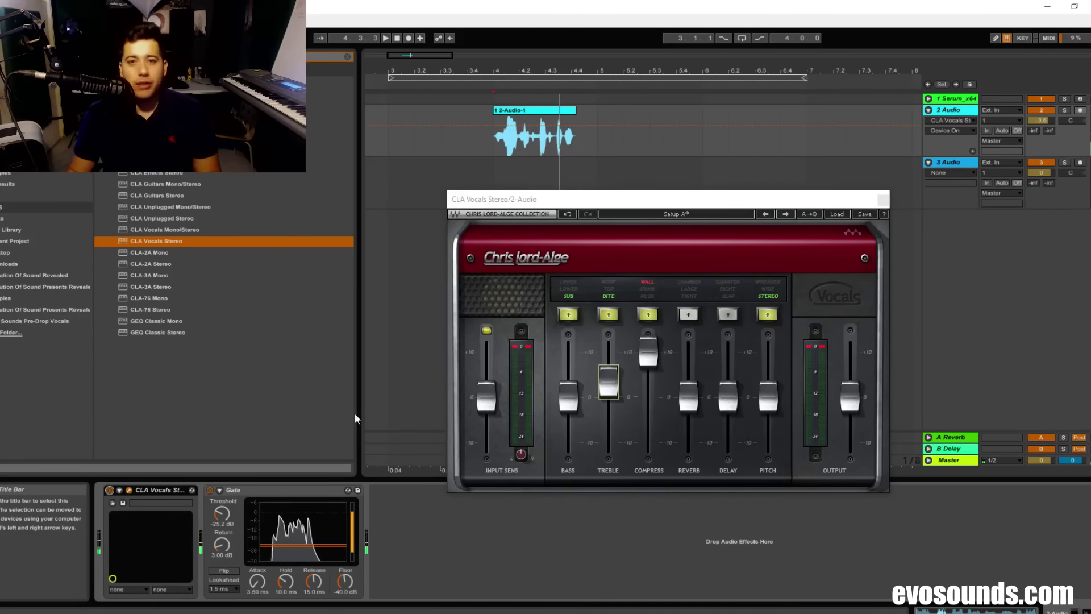
Play the vocal with the CLA Vocals Pitch effect off, then restore its Stereo mode for comparison.
{"action": "left_click", "coordinate": [770, 314]}
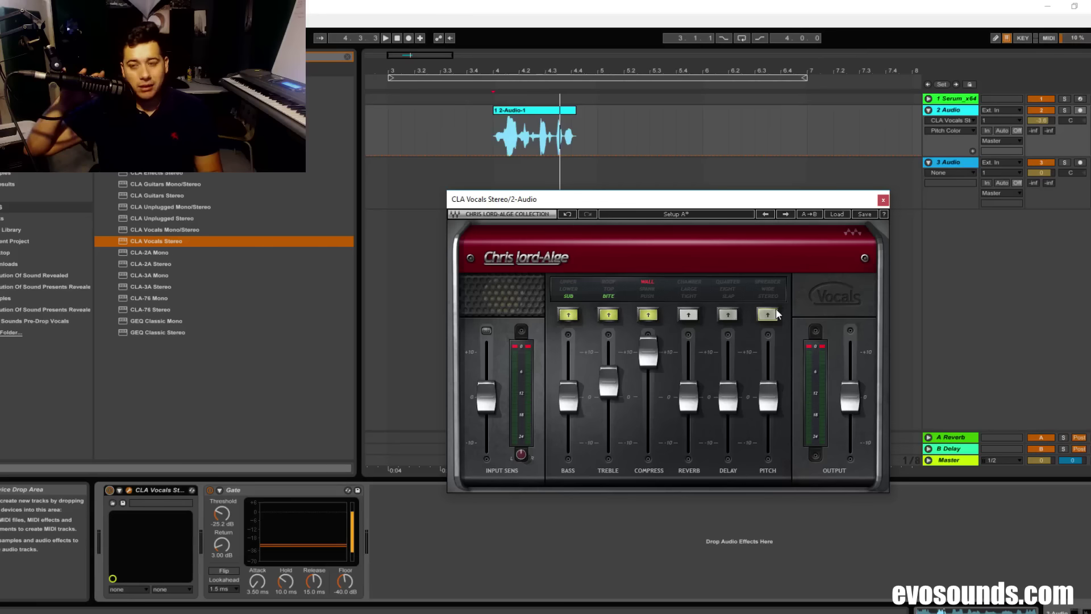
{"action": "key", "text": "space"}
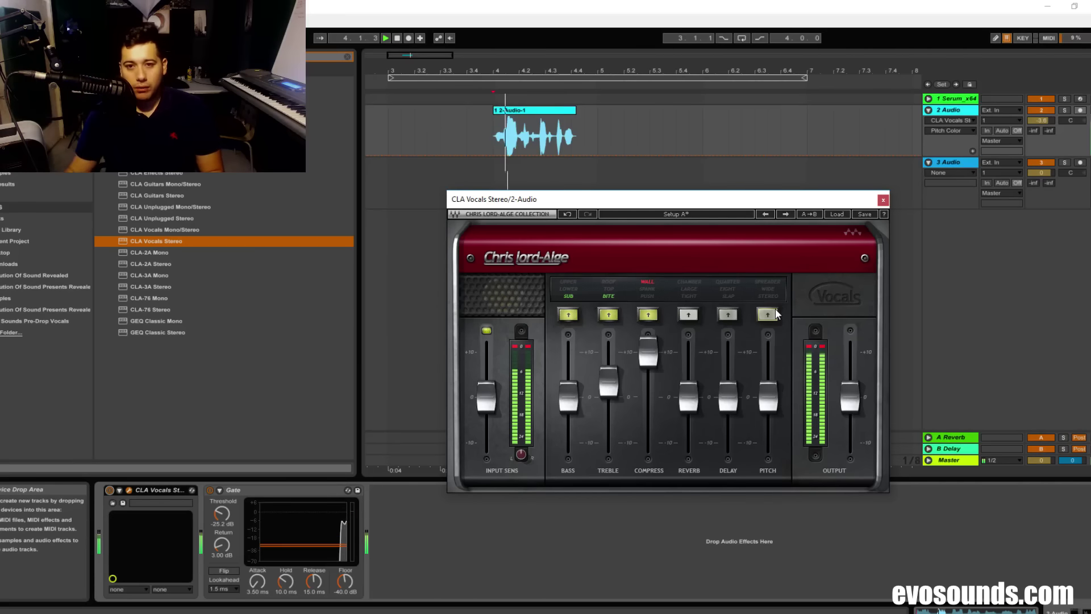
{"action": "left_click", "coordinate": [768, 315]}
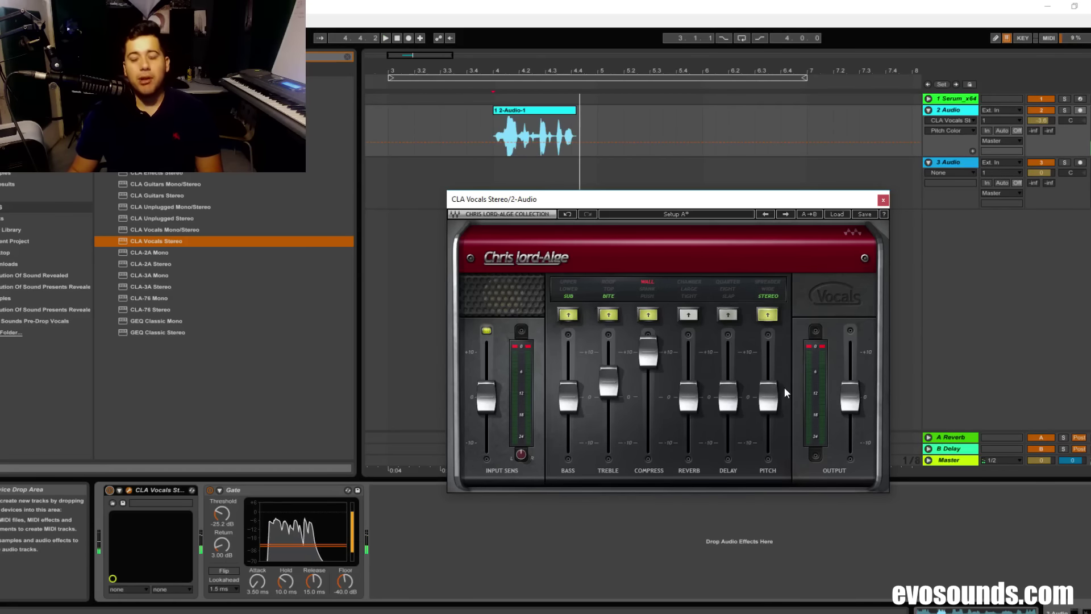
Activate the Slap delay in CLA Vocals, raise its fader slightly, play the clip and close the plug-in window.
{"action": "mouse_move", "coordinate": [767, 393]}
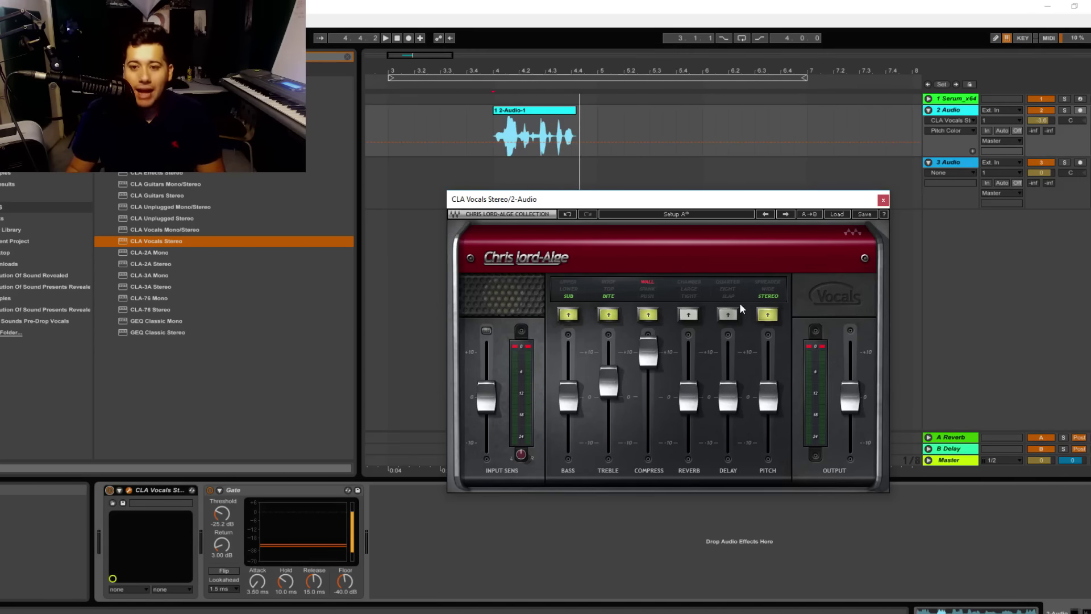
{"action": "left_click_drag", "start_coordinate": [728, 394], "coordinate": [728, 379]}
{"action": "key", "text": "space"}
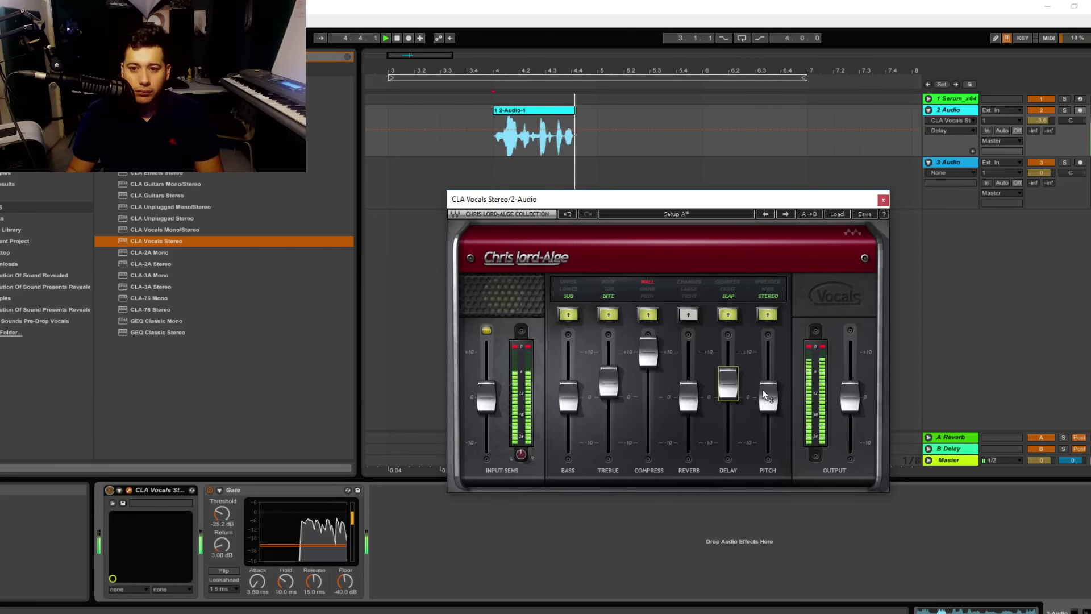
{"action": "left_click", "coordinate": [884, 201]}
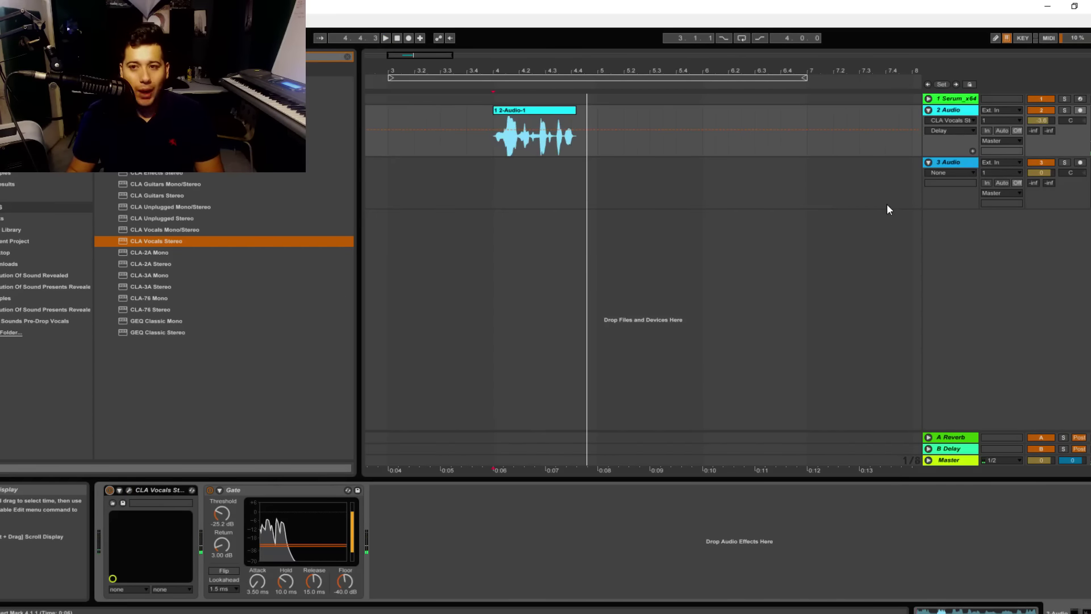
Open the vocal clip's sample details and consolidate the clip into a new sample.
{"action": "left_click_drag", "start_coordinate": [425, 59], "coordinate": [477, 112]}
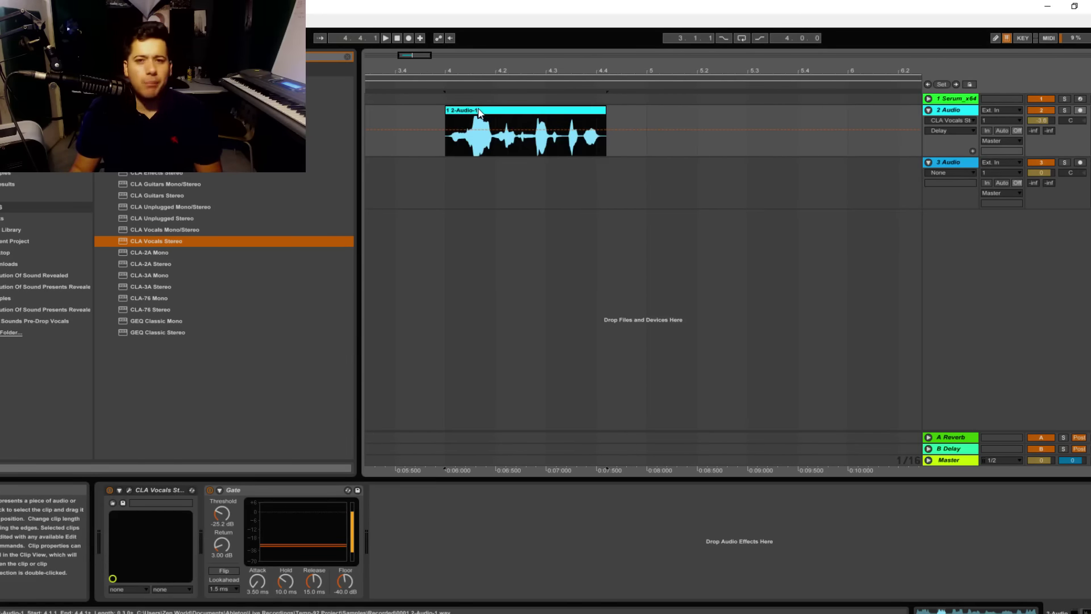
{"action": "double_click", "coordinate": [479, 112]}
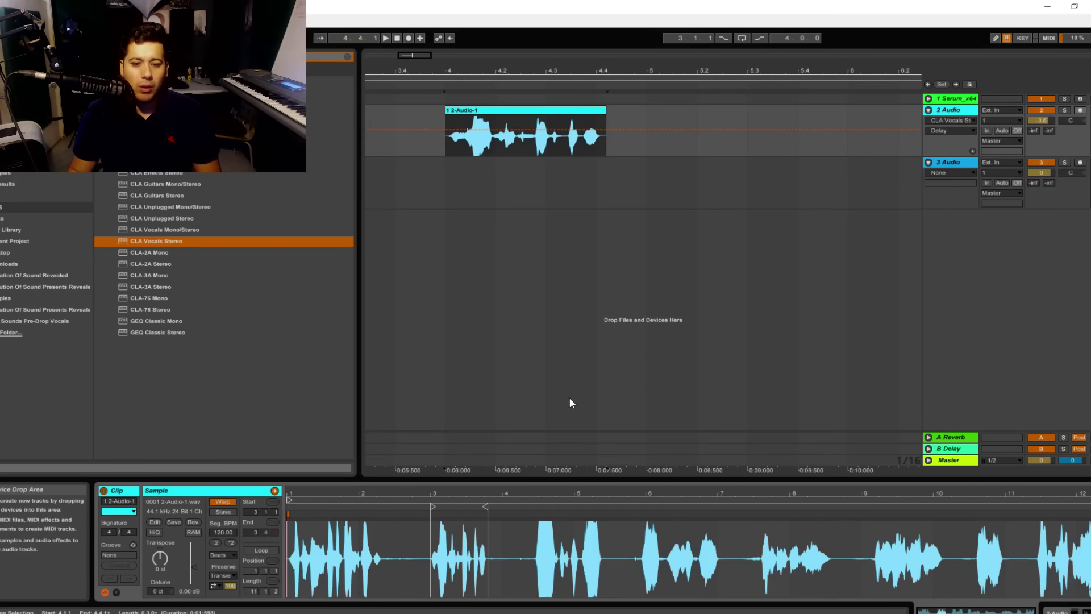
{"action": "key", "text": "ctrl+j"}
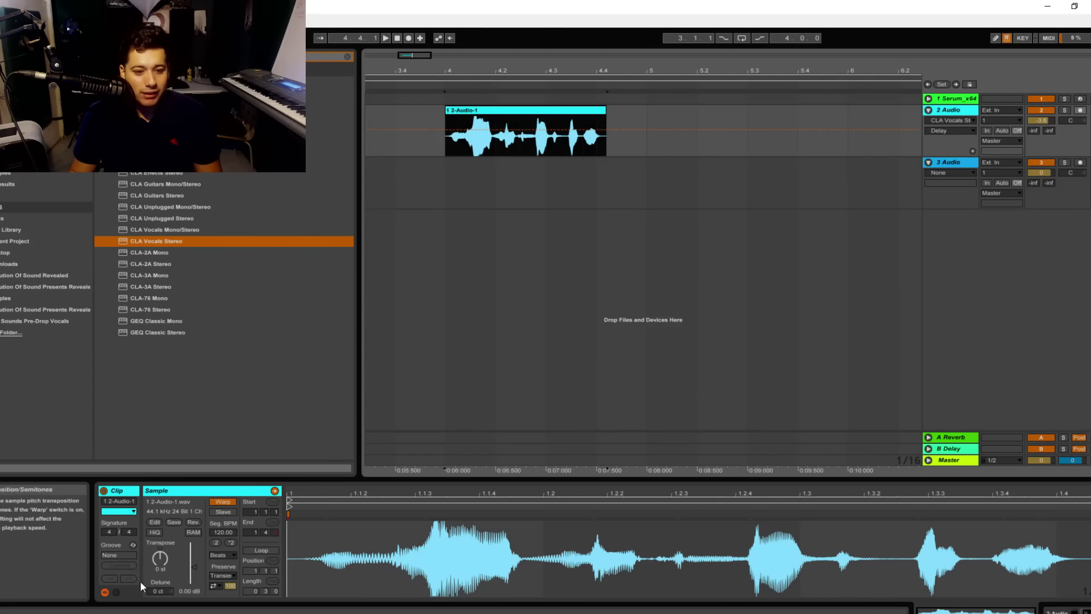
Show the clip's Transposition envelope, draw a ramp from 0 st near 1.2.4 down to -7 st at the clip's end, and play it.
{"action": "left_click", "coordinate": [116, 593]}
{"action": "left_click", "coordinate": [306, 512]}
{"action": "left_click", "coordinate": [309, 526]}
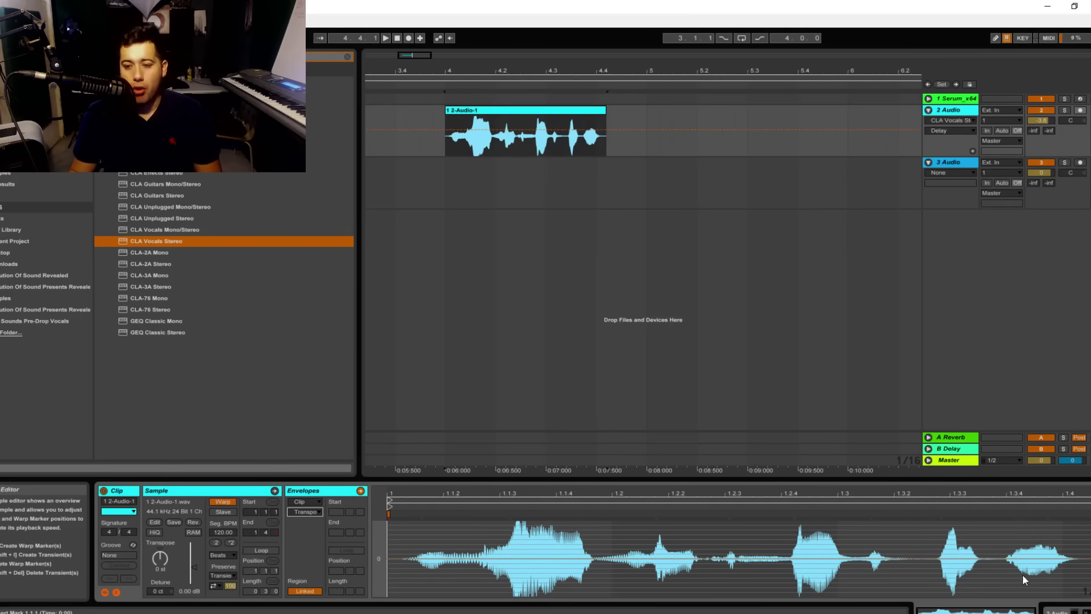
{"action": "left_click", "coordinate": [792, 559]}
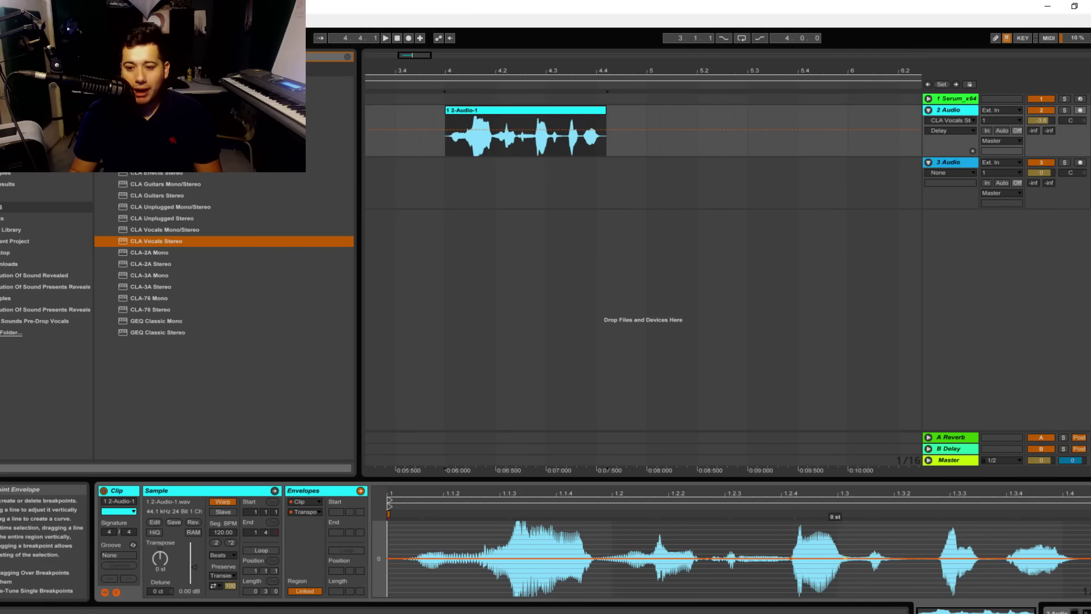
{"action": "mouse_move", "coordinate": [836, 559]}
{"action": "left_mouse_down"}
{"action": "mouse_move", "coordinate": [837, 596]}
{"action": "mouse_move", "coordinate": [843, 570]}
{"action": "mouse_move", "coordinate": [1053, 572]}
{"action": "mouse_move", "coordinate": [1055, 548]}
{"action": "left_mouse_up"}
{"action": "key", "text": "space"}
{"action": "key", "text": "space"}
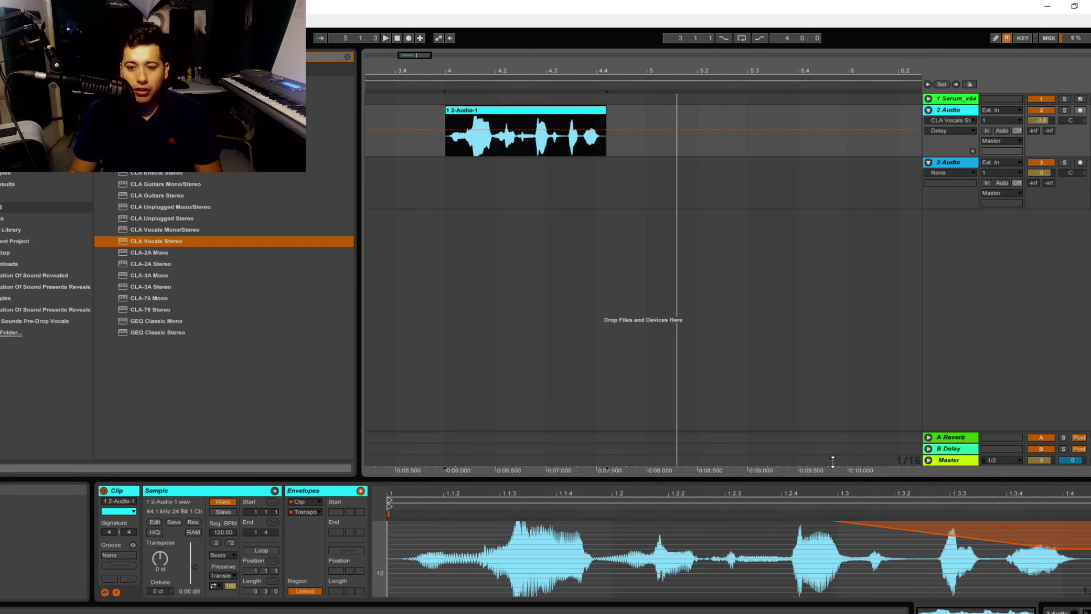
Enlarge the clip view, try steeper transposition drops at the clip's end, and flatten the envelope back to 0 st.
{"action": "left_click_drag", "start_coordinate": [833, 462], "coordinate": [833, 305]}
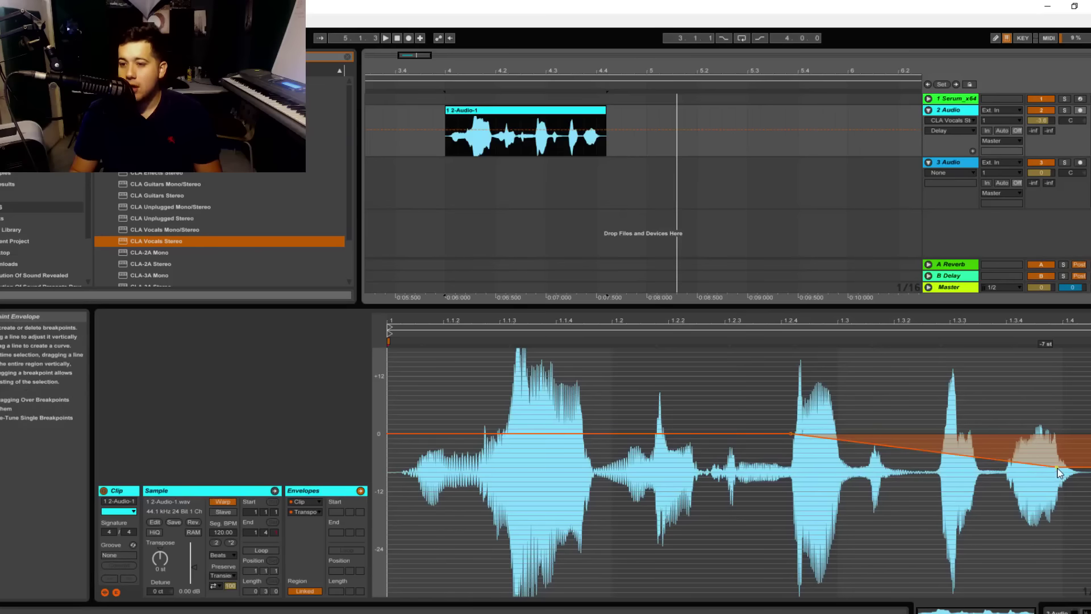
{"action": "left_click_drag", "start_coordinate": [1056, 467], "coordinate": [1074, 592]}
{"action": "key", "text": "space"}
{"action": "key", "text": "space"}
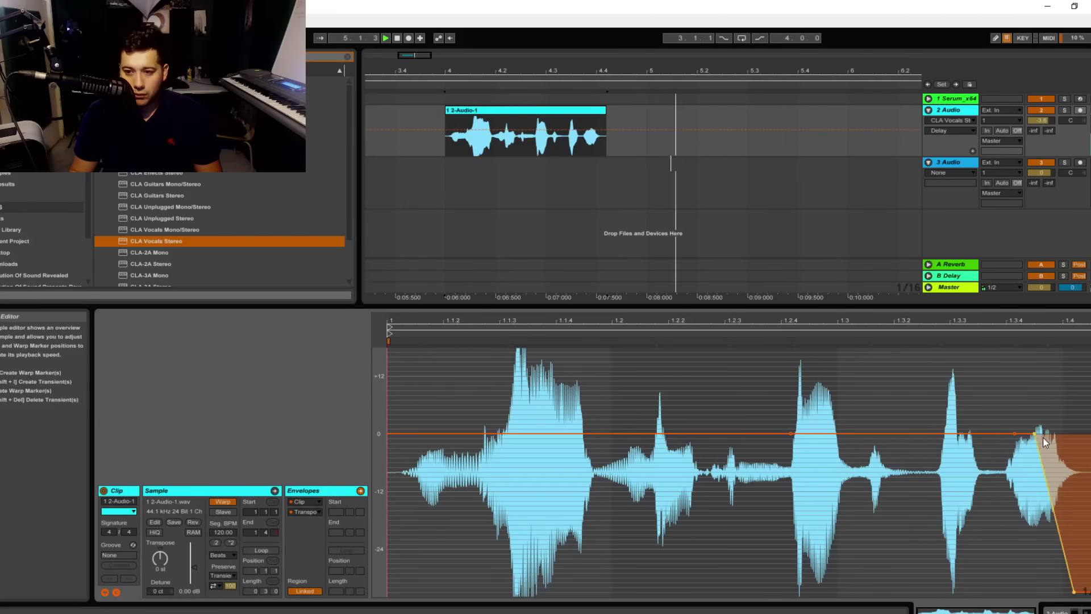
{"action": "left_click_drag", "start_coordinate": [1080, 594], "coordinate": [1018, 424]}
{"action": "key", "text": "space"}
{"action": "left_click", "coordinate": [1011, 410]}
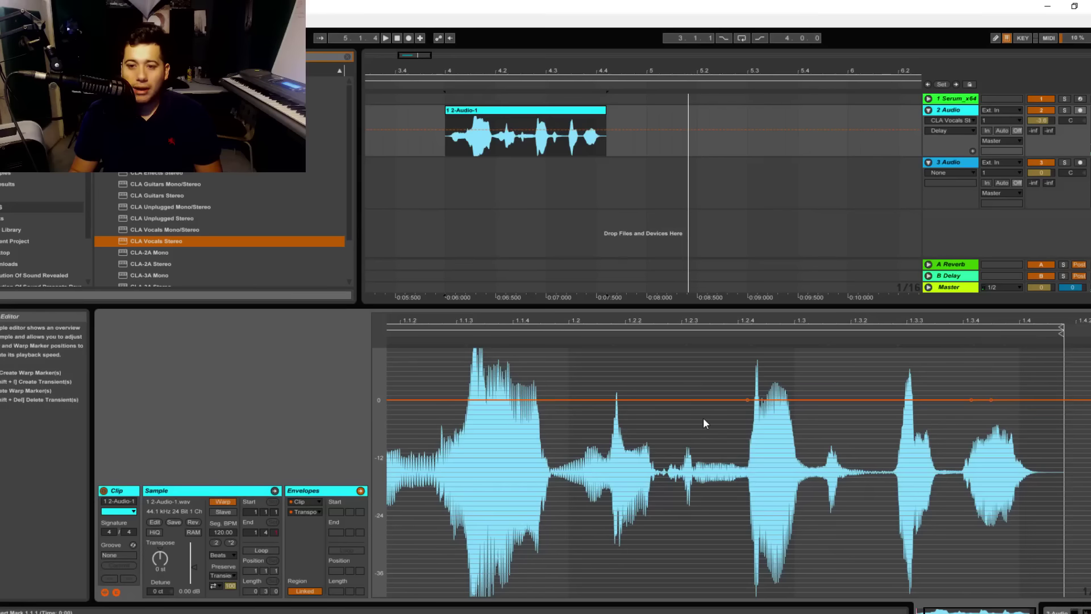
Drop the transposition envelope to -12 st at the breakpoint near 1.2.4 and set the Warp mode to Complex Pro.
{"action": "mouse_move", "coordinate": [747, 400]}
{"action": "left_mouse_down"}
{"action": "mouse_move", "coordinate": [747, 490]}
{"action": "mouse_move", "coordinate": [748, 461]}
{"action": "left_mouse_up"}
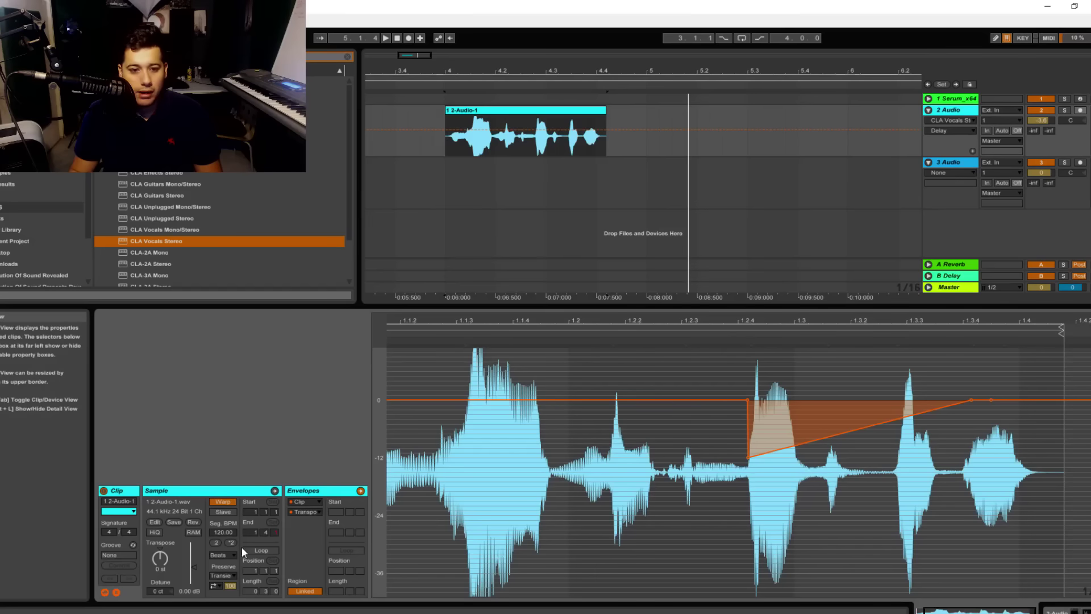
{"action": "left_click", "coordinate": [217, 555]}
{"action": "left_click", "coordinate": [231, 608]}
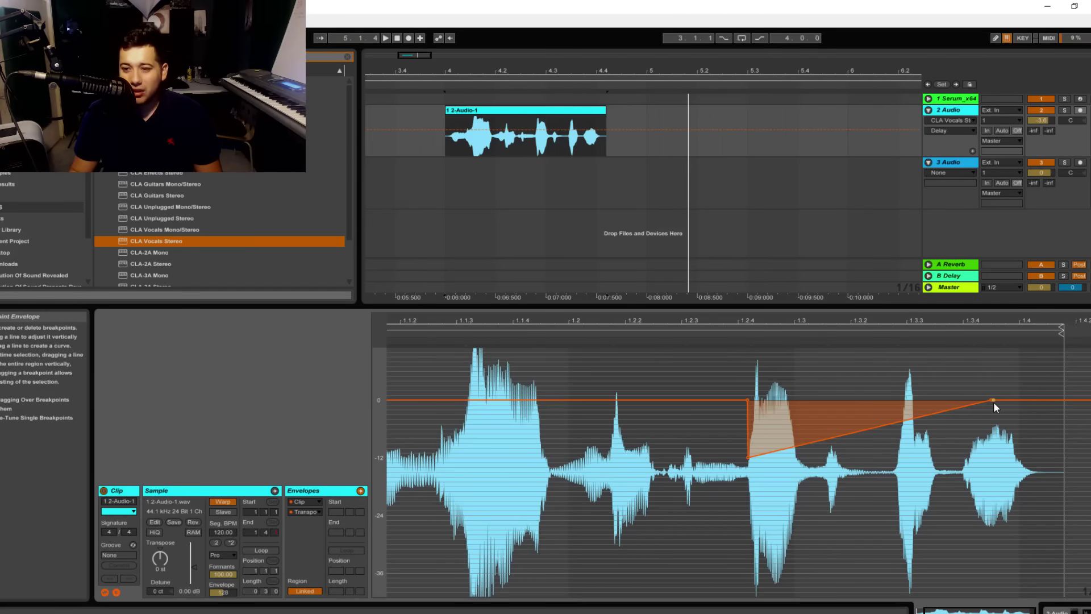
Lower the breakpoint near 1.3.4 to -14 st, remove the 0 st breakpoint above it and play the clip.
{"action": "left_click_drag", "start_coordinate": [973, 403], "coordinate": [973, 469]}
{"action": "key", "text": "space"}
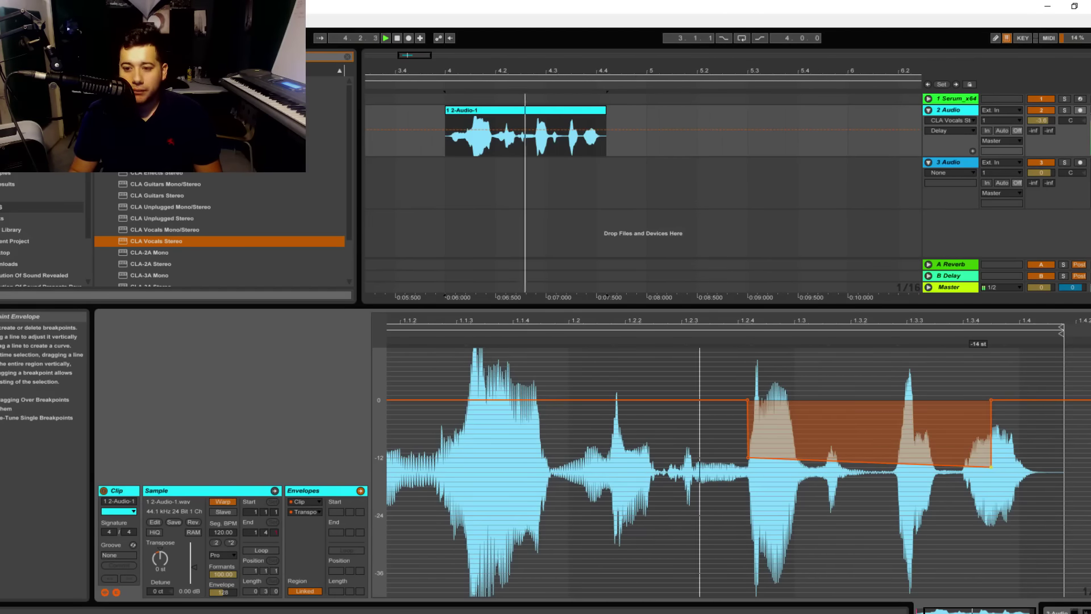
{"action": "left_click", "coordinate": [991, 401]}
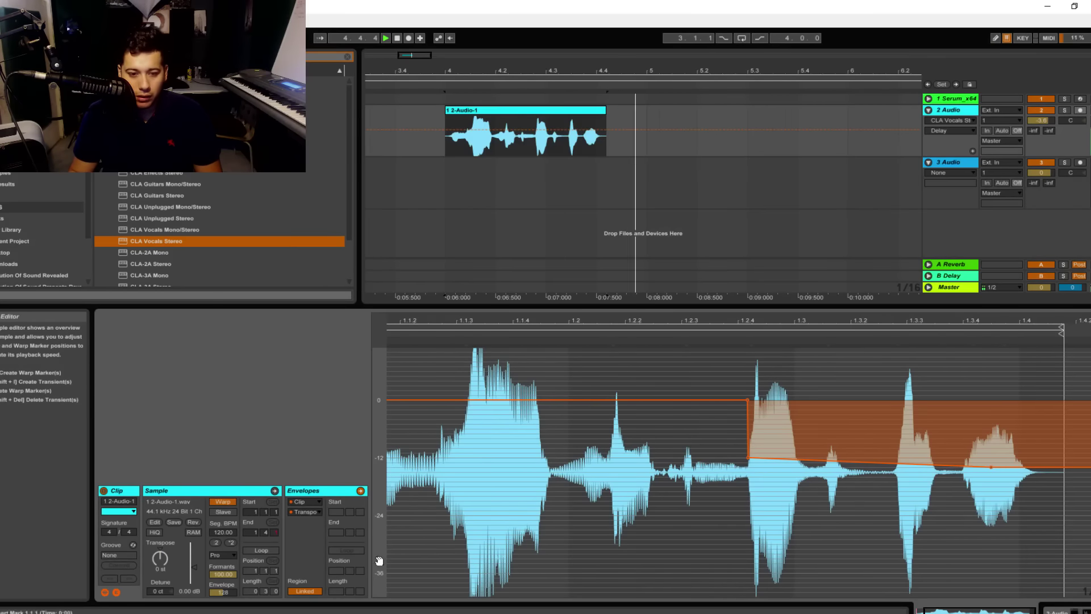
{"action": "key", "text": "space"}
Lower the Complex Pro Formants to 29.69 and reduce the Envelope value, then play the clip.
{"action": "mouse_move", "coordinate": [223, 574]}
{"action": "left_mouse_down"}
{"action": "mouse_move", "coordinate": [230, 611]}
{"action": "mouse_move", "coordinate": [229, 568]}
{"action": "left_mouse_up"}
{"action": "key", "text": "space"}
{"action": "key", "text": "space"}
Delete the -12 st breakpoint near 1.2.4, move the ramp's end point to -12 st at 1.4 and play the clip.
{"action": "left_click", "coordinate": [748, 458]}
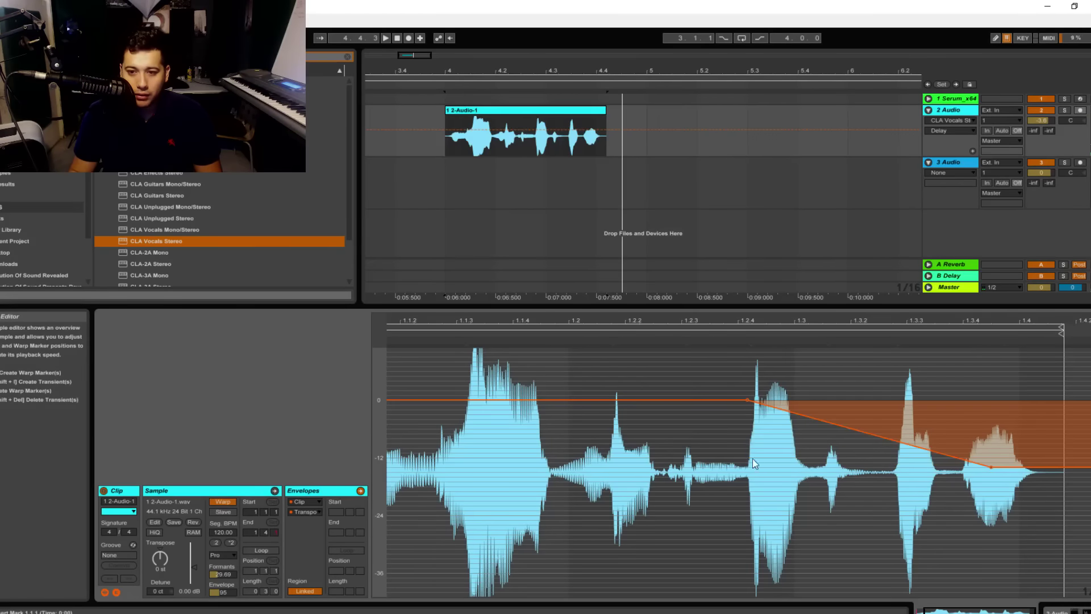
{"action": "left_click_drag", "start_coordinate": [990, 465], "coordinate": [1019, 458]}
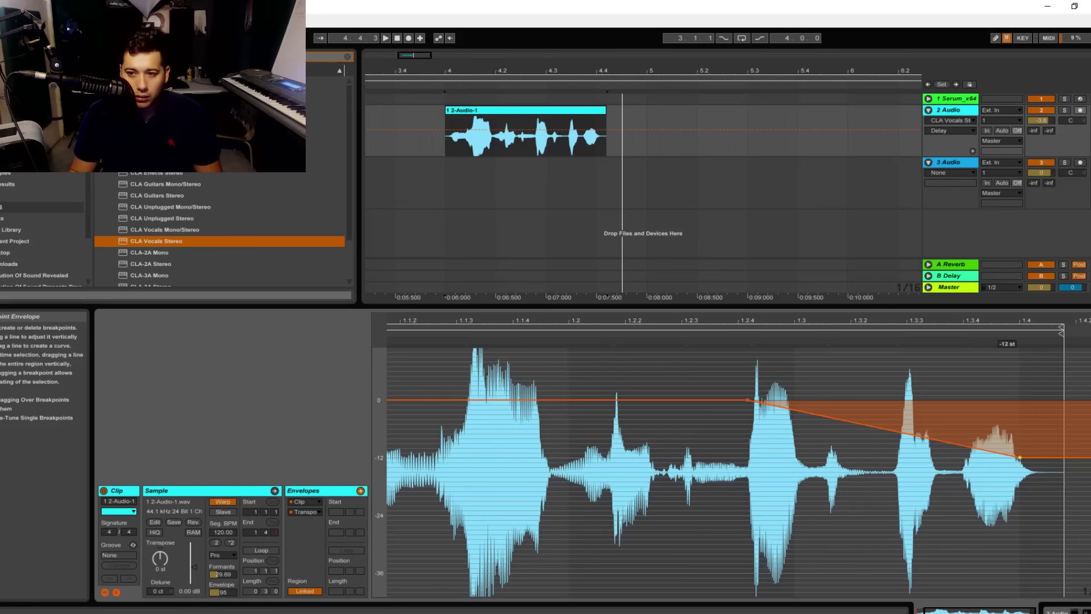
{"action": "key", "text": "space"}
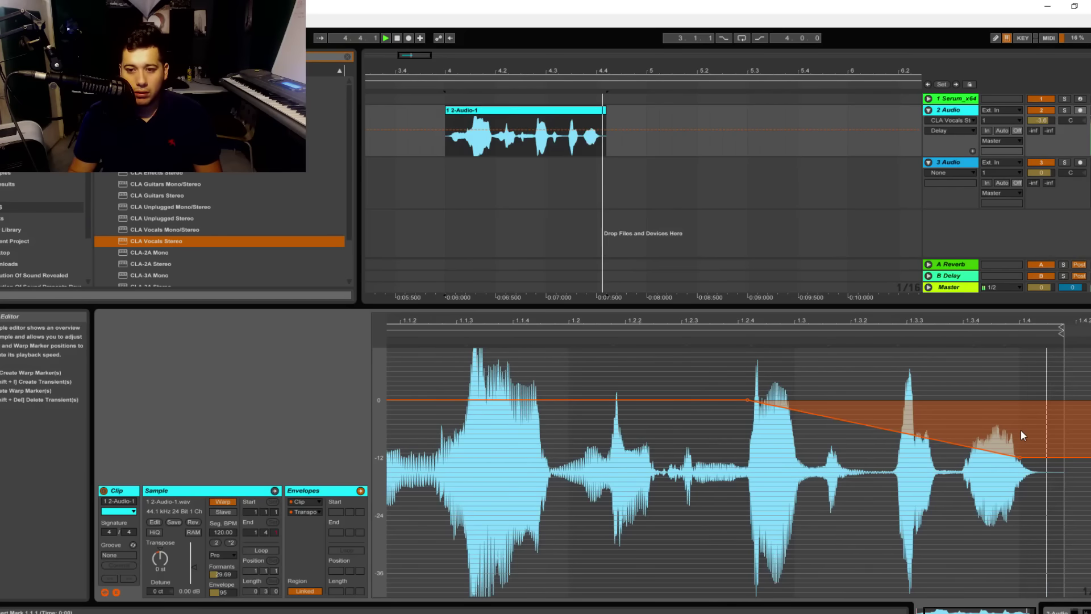
{"action": "key", "text": "space"}
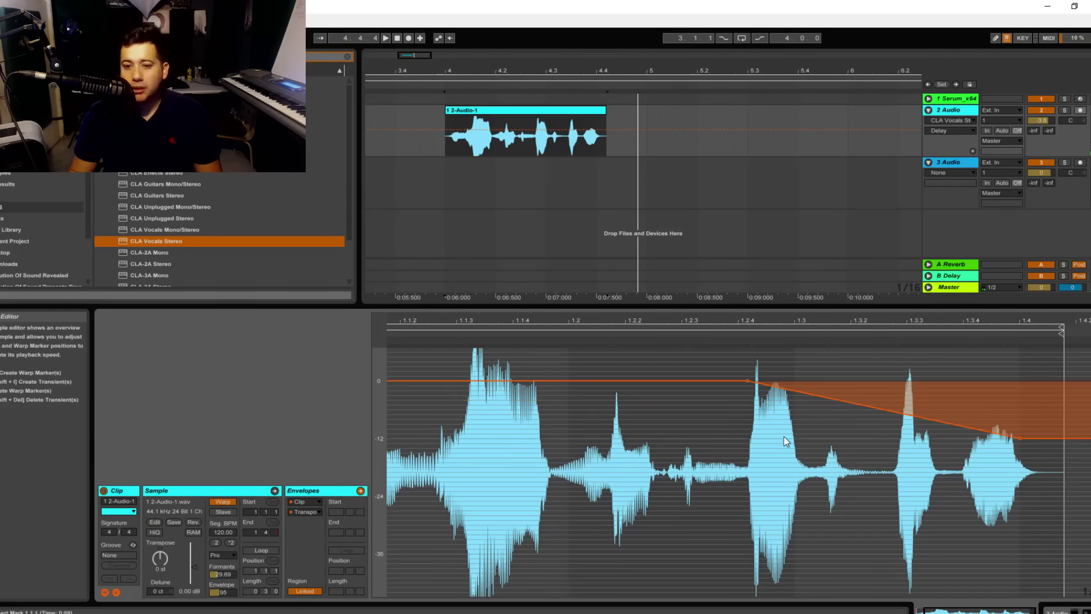
Delete the -12 st breakpoint at 1.4 to flatten the clip's transposition envelope.
{"action": "left_click_drag", "start_coordinate": [840, 319], "coordinate": [704, 364]}
{"action": "scroll", "coordinate": [653, 398], "scroll_direction": "down", "scroll_amount": 1}
{"action": "scroll", "coordinate": [562, 450], "scroll_direction": "up", "scroll_amount": 5}
{"action": "scroll", "coordinate": [438, 499], "scroll_direction": "down", "scroll_amount": 1}
{"action": "scroll", "coordinate": [676, 479], "scroll_direction": "up", "scroll_amount": 5}
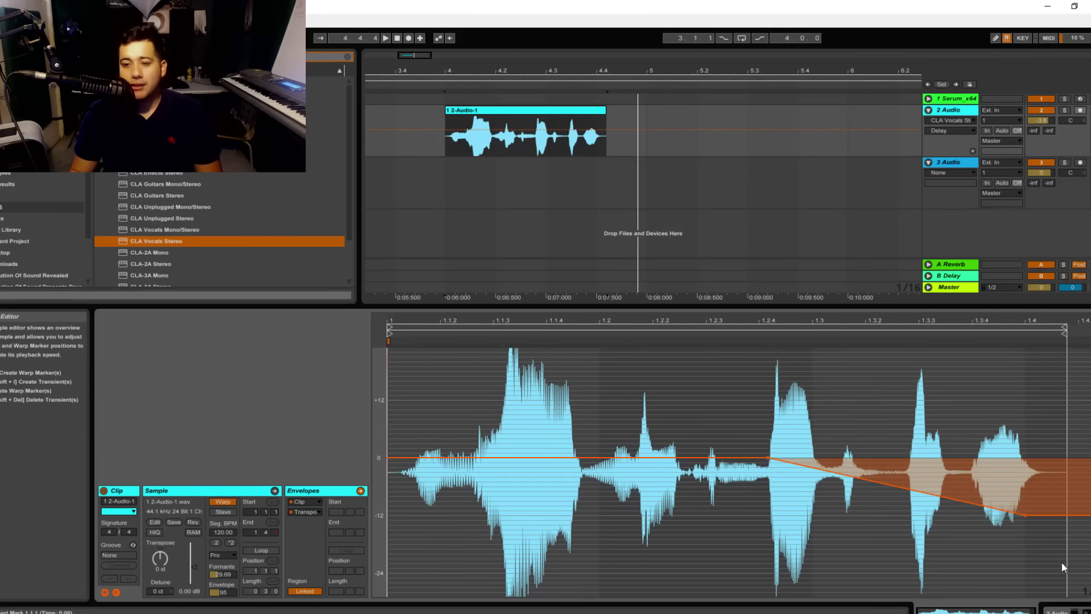
{"action": "left_click", "coordinate": [1025, 514]}
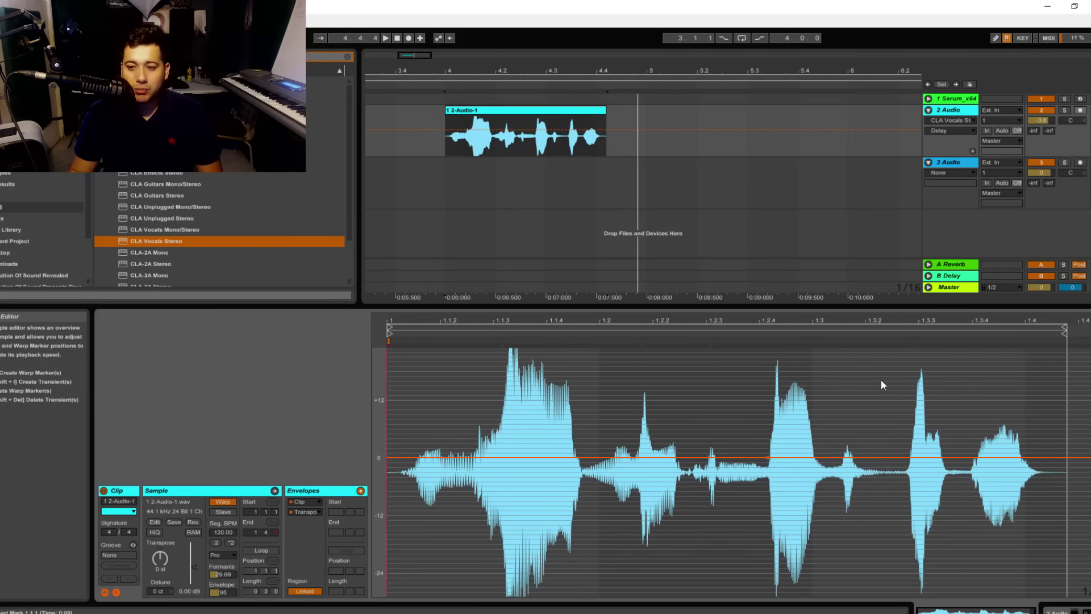
Search the browser for the Vocoder effect and add it after the Gate on the 2 Audio track.
{"action": "left_click", "coordinate": [958, 111]}
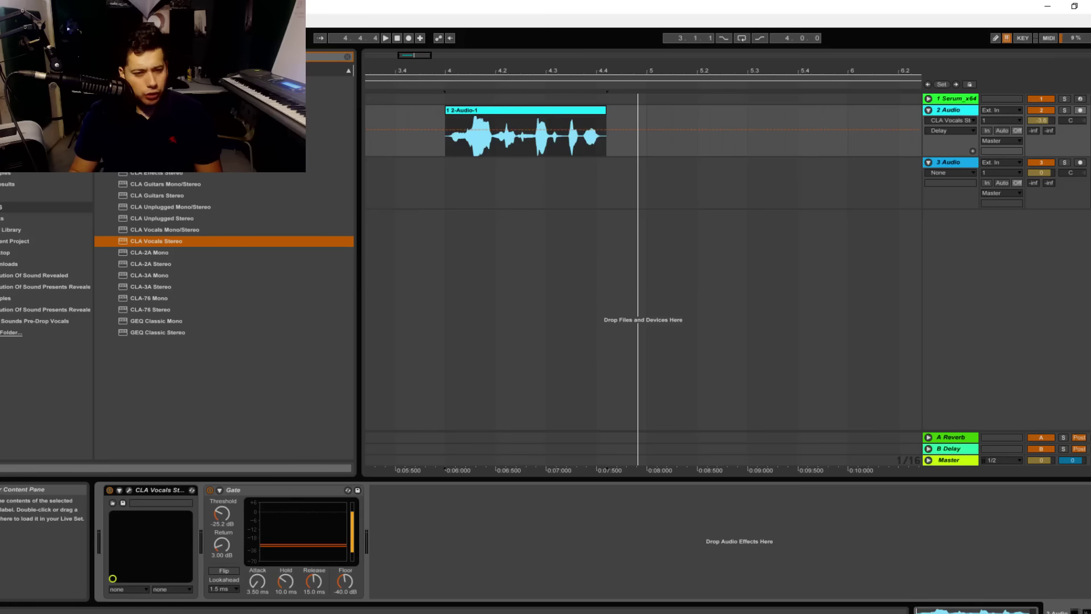
{"action": "left_click", "coordinate": [29, 116]}
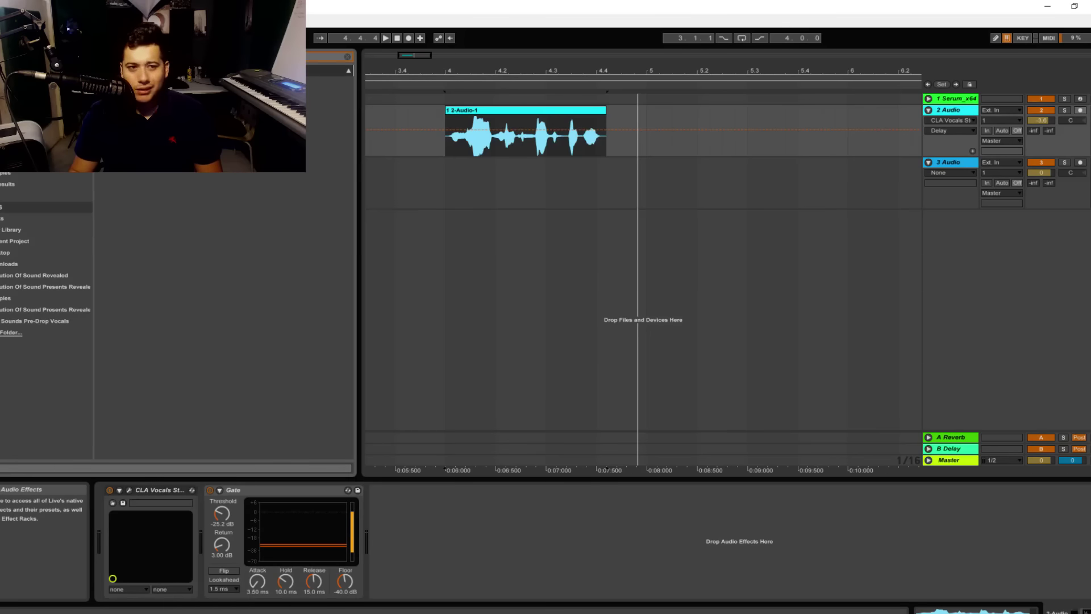
{"action": "left_click", "coordinate": [346, 59]}
{"action": "type", "text": "eq"}
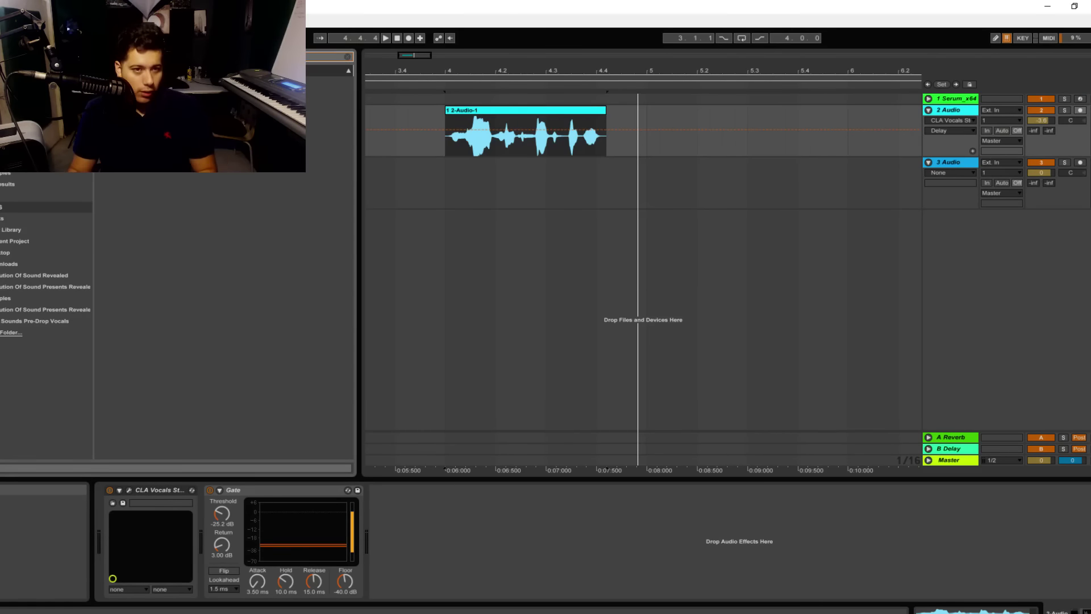
{"action": "left_click_drag", "start_coordinate": [330, 93], "coordinate": [527, 541]}
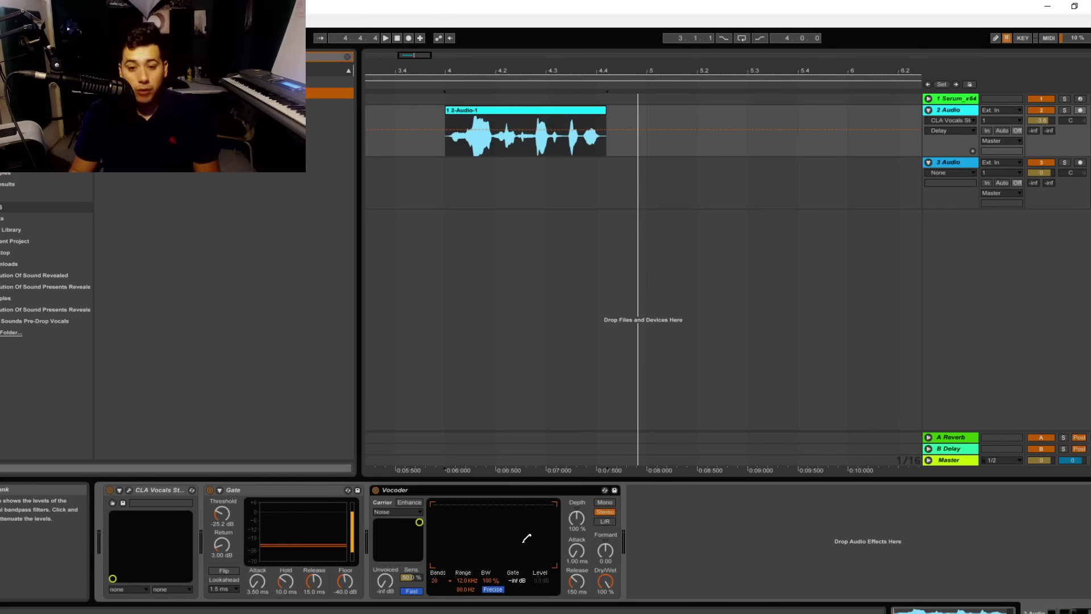
Try the Vocoder's External carrier and view its audio sources, then change the carrier to Pitch Tracking and play the clip.
{"action": "left_click", "coordinate": [387, 513]}
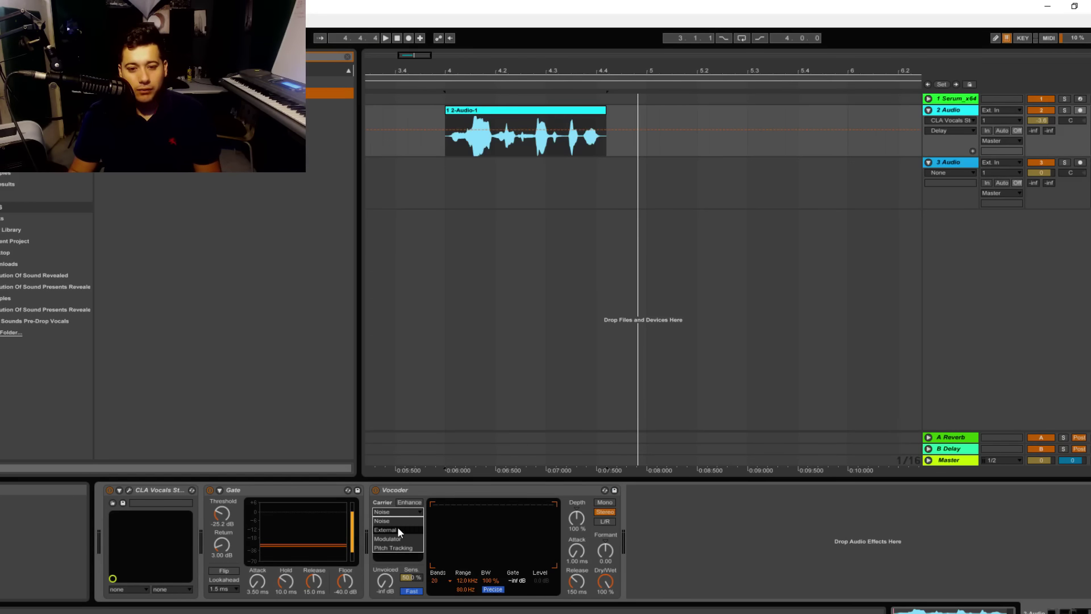
{"action": "left_click", "coordinate": [400, 529]}
{"action": "left_click", "coordinate": [404, 529]}
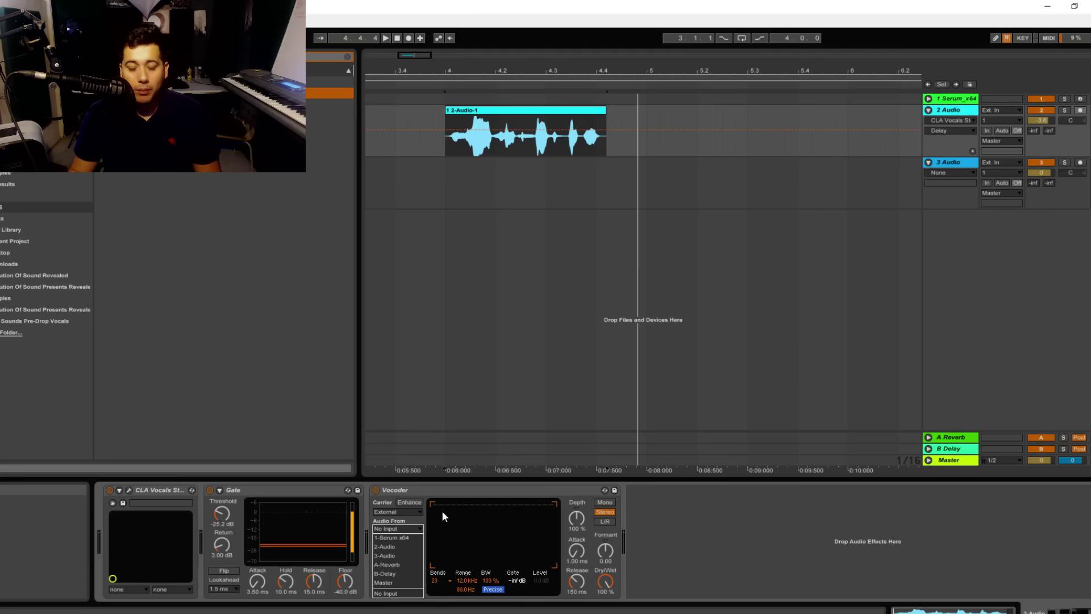
{"action": "left_click", "coordinate": [397, 527]}
{"action": "left_click", "coordinate": [394, 512]}
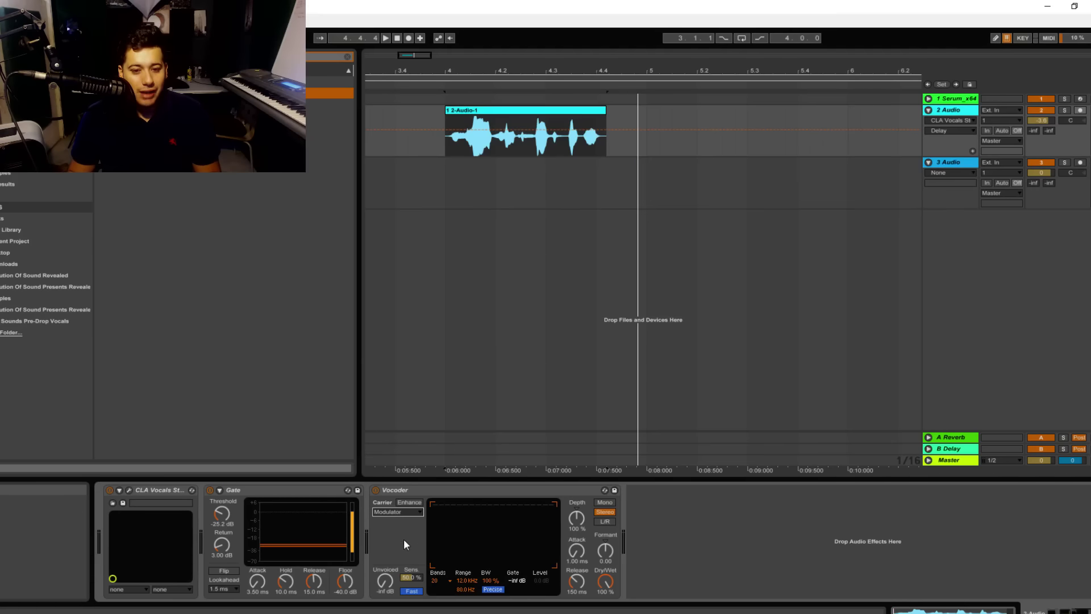
{"action": "left_click", "coordinate": [404, 543]}
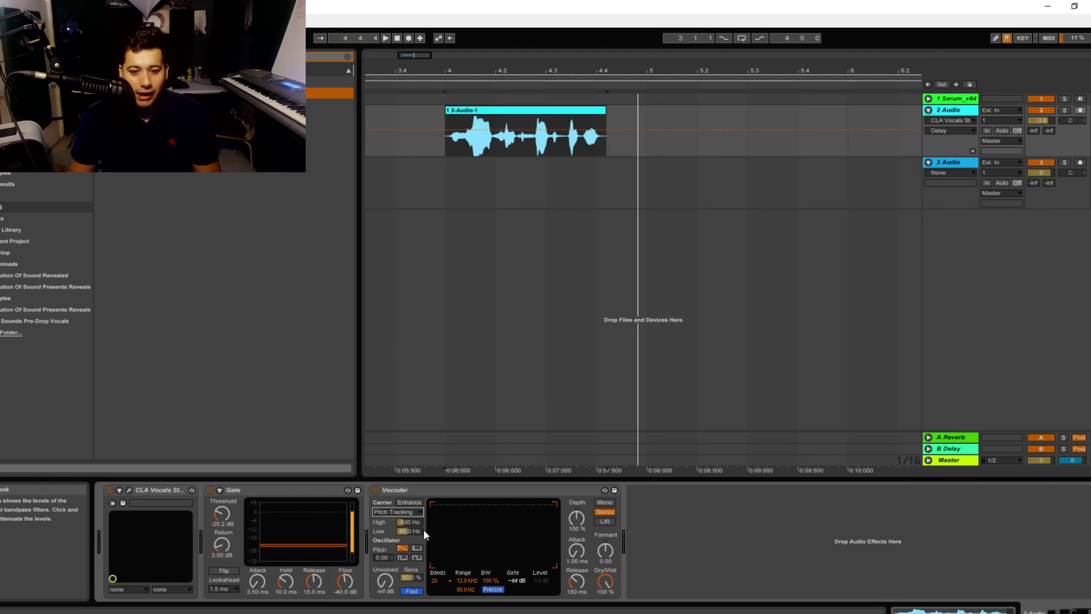
{"action": "key", "text": "space"}
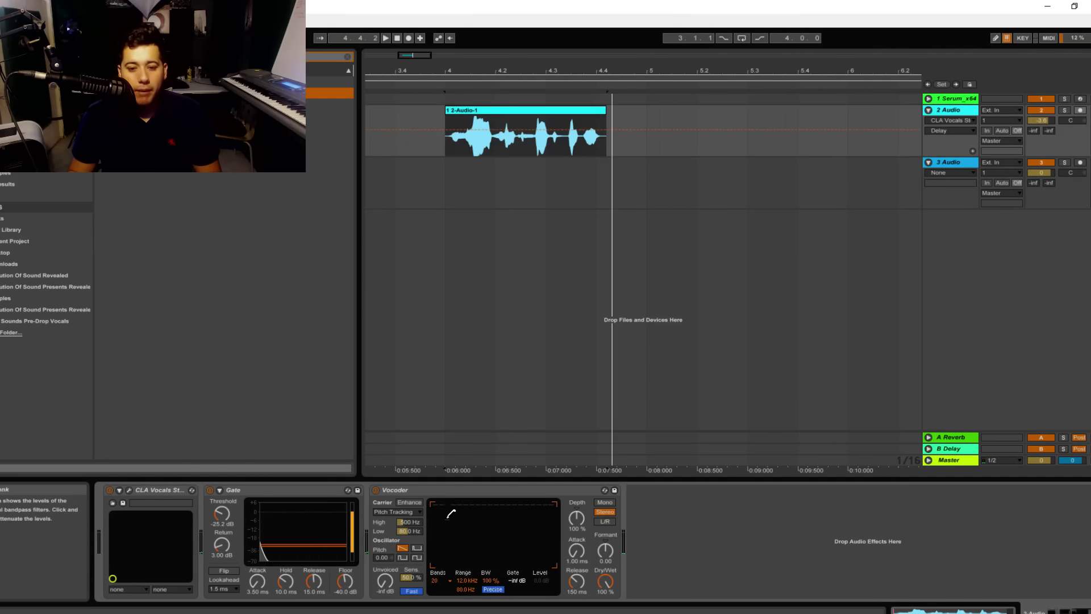
{"action": "key", "text": "space"}
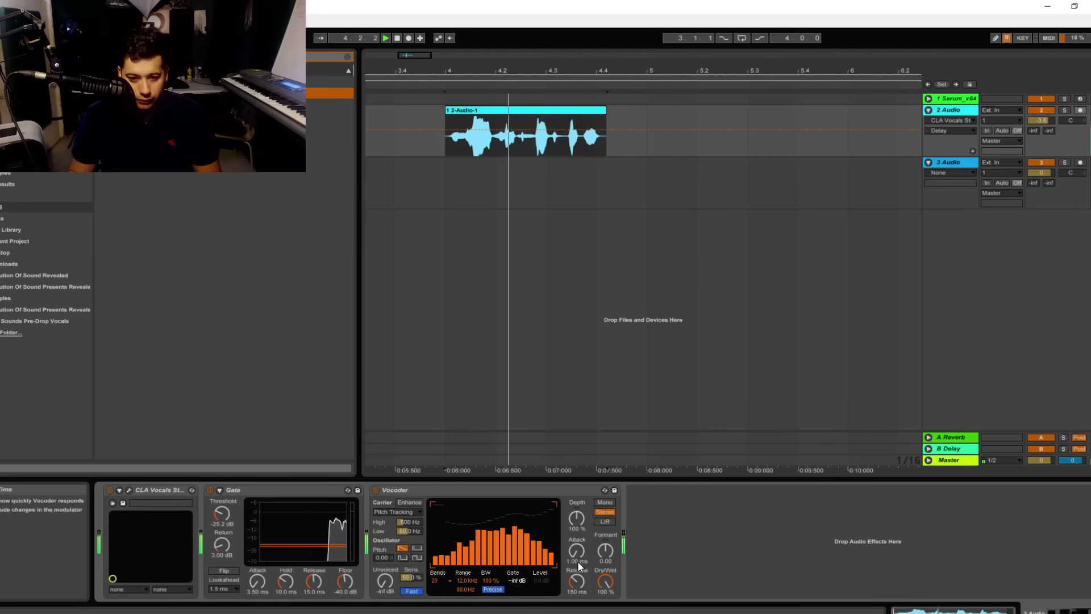
{"action": "key", "text": "space"}
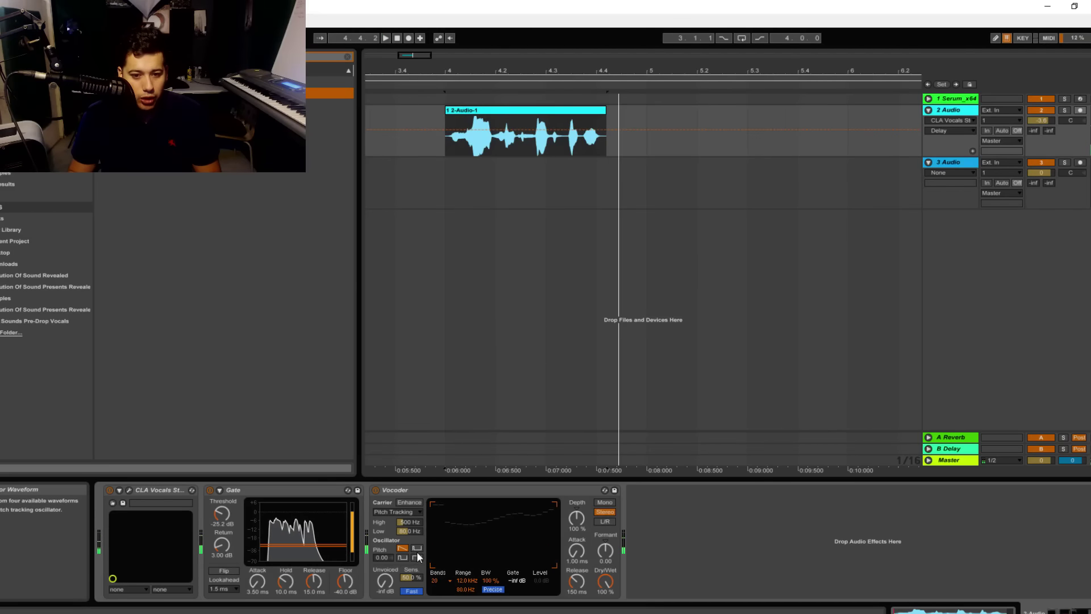
Raise the Vocoder's oscillator pitch, play the clip and reset the pitch to 0.
{"action": "left_click_drag", "start_coordinate": [381, 558], "coordinate": [381, 526]}
{"action": "key", "text": "space"}
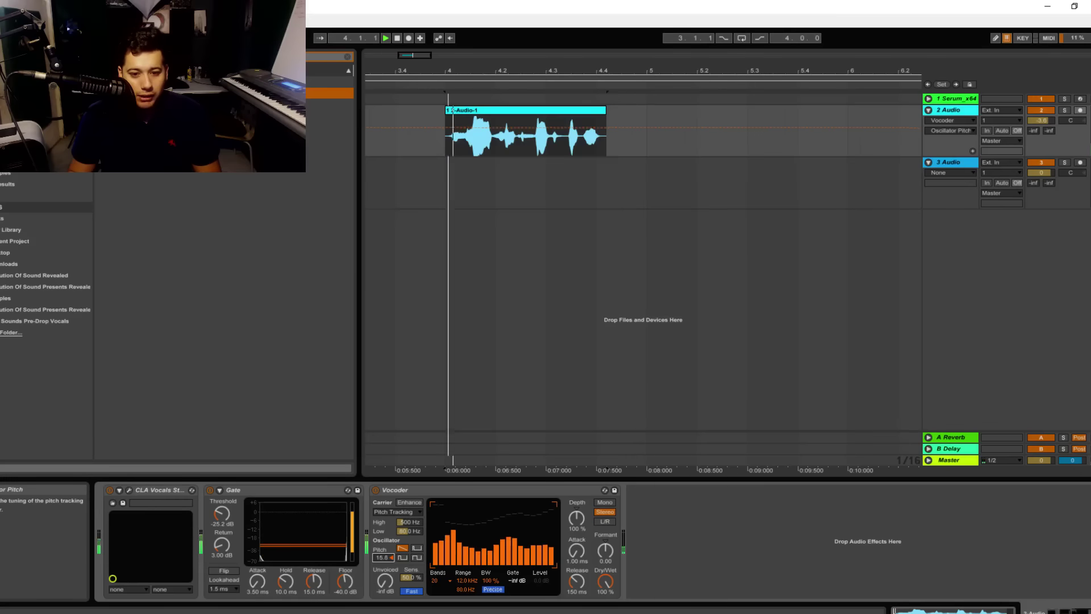
{"action": "key", "text": "space"}
{"action": "key", "text": "Delete"}
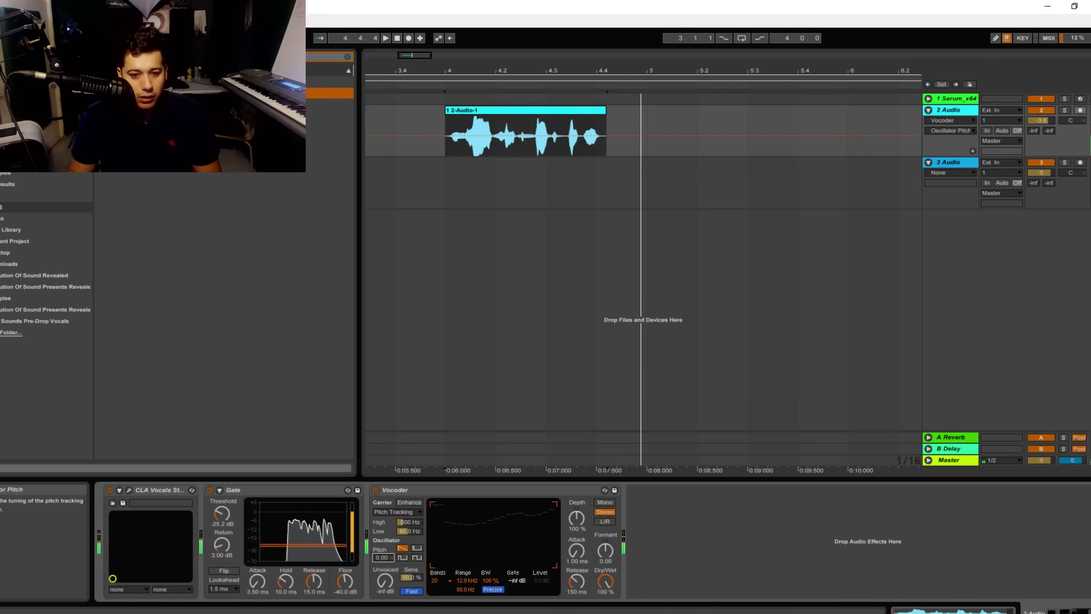
Set the Vocoder's Unvoiced level to -28 dB, Depth to 136% and Formant to 9.00 while auditioning the clip.
{"action": "left_click_drag", "start_coordinate": [385, 580], "coordinate": [386, 606]}
{"action": "key", "text": "space"}
{"action": "key", "text": "space"}
{"action": "key", "text": "space"}
{"action": "key", "text": "space"}
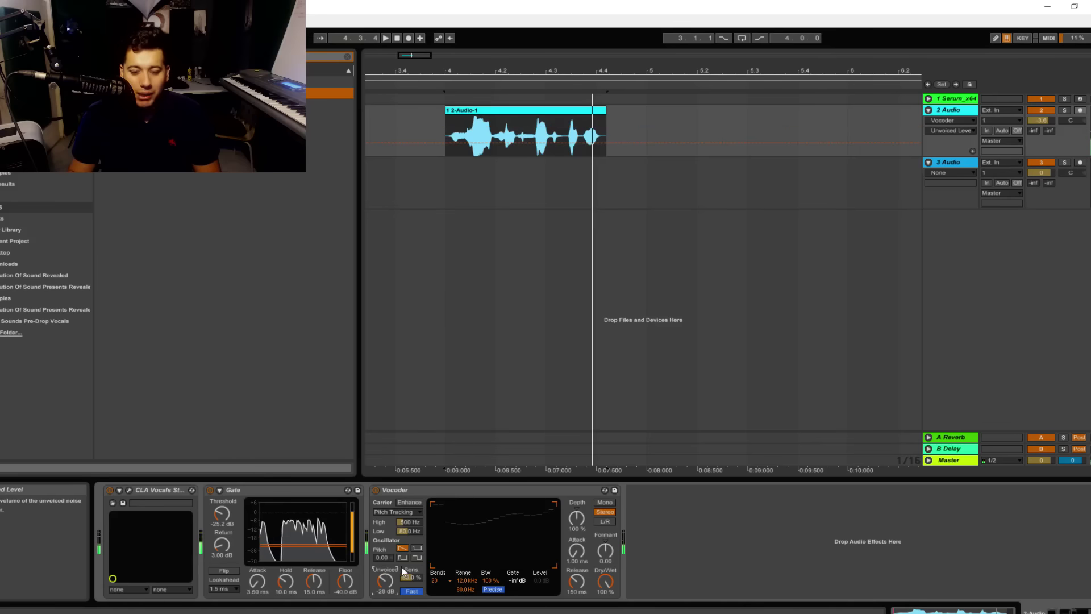
{"action": "left_click_drag", "start_coordinate": [577, 524], "coordinate": [578, 511]}
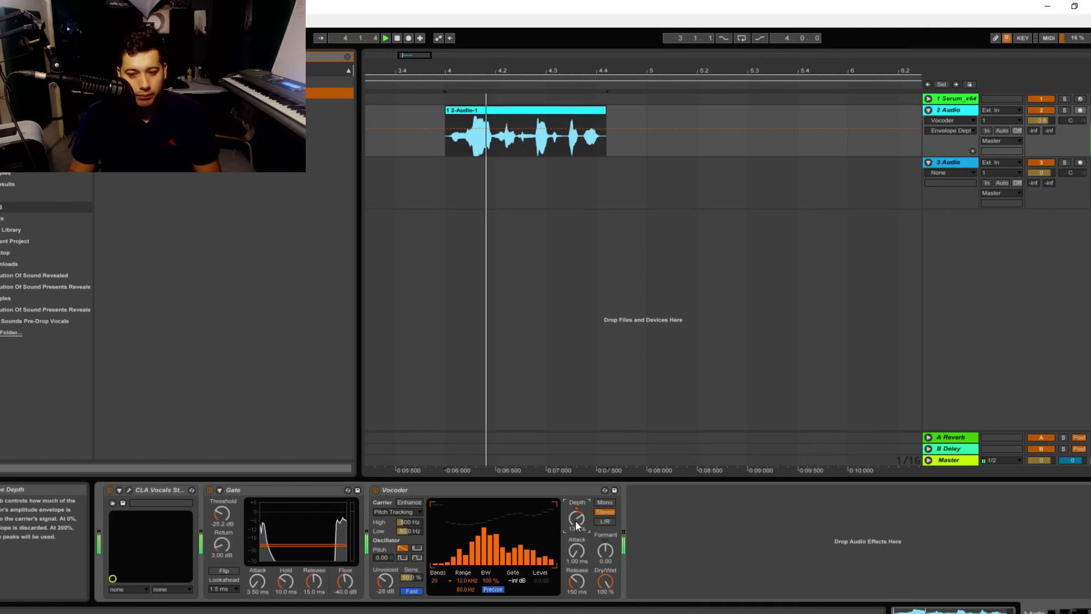
{"action": "left_click_drag", "start_coordinate": [606, 550], "coordinate": [605, 524]}
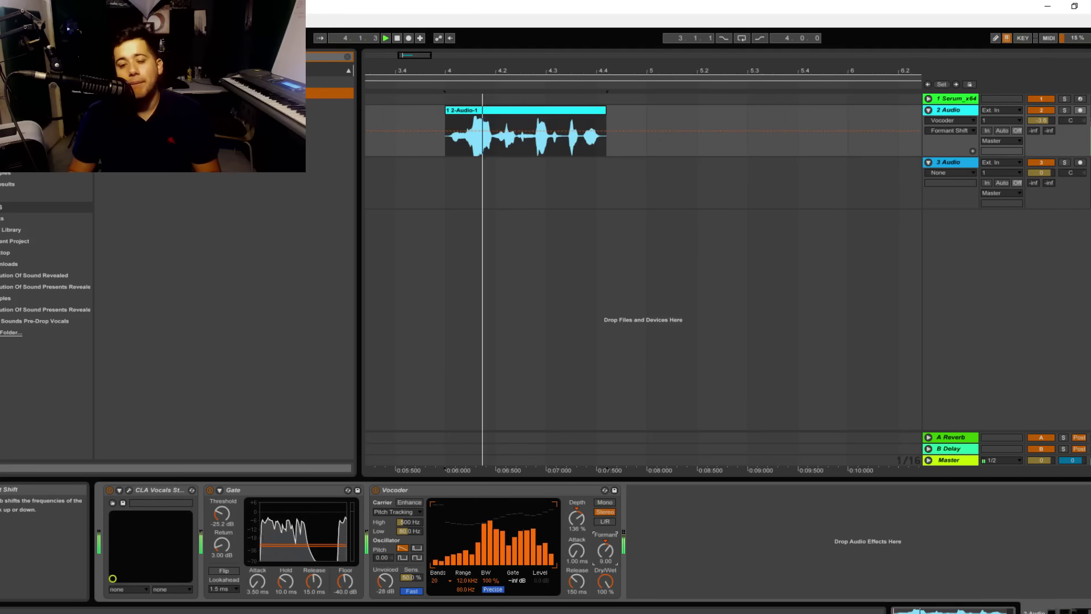
Switch off the Vocoder and delete it from the 2 Audio track's device chain.
{"action": "left_click", "coordinate": [376, 490]}
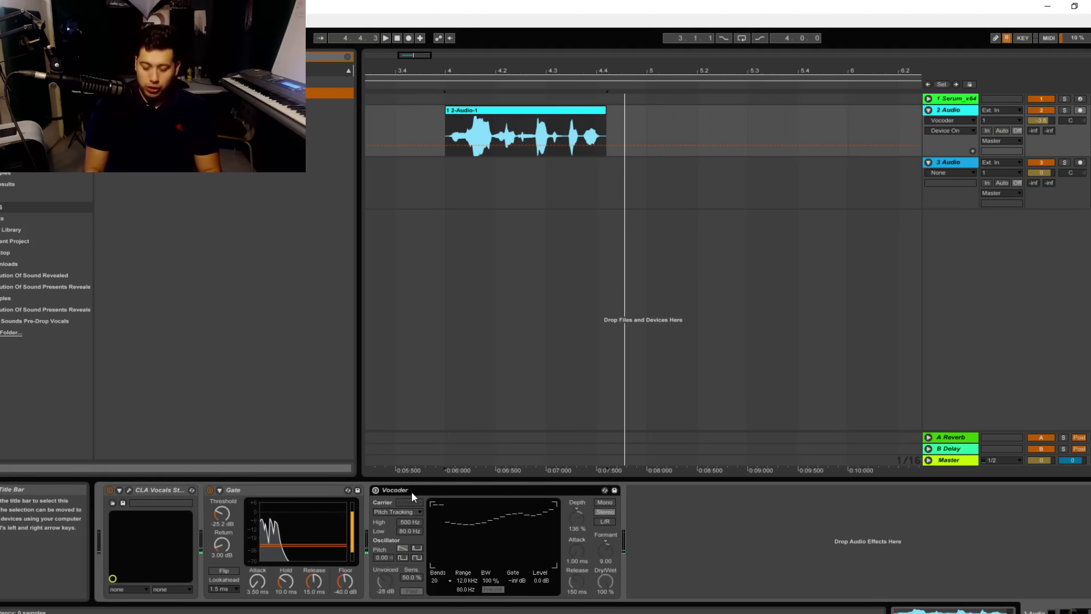
{"action": "key", "text": "Delete"}
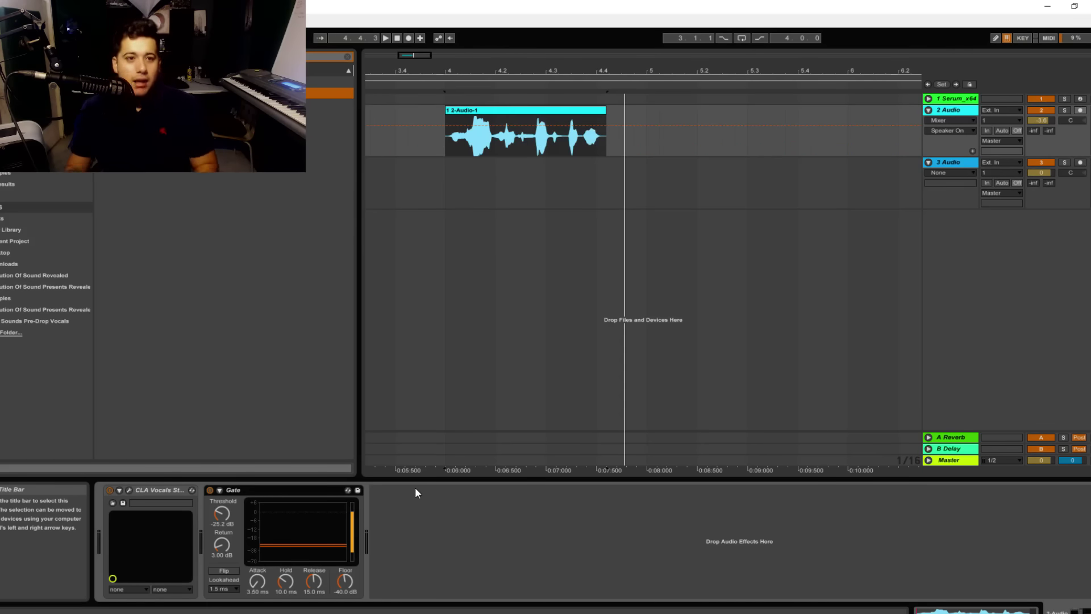
Clear the browser search and open the Pre-Drop Vocals sample folder.
{"action": "left_click", "coordinate": [346, 56]}
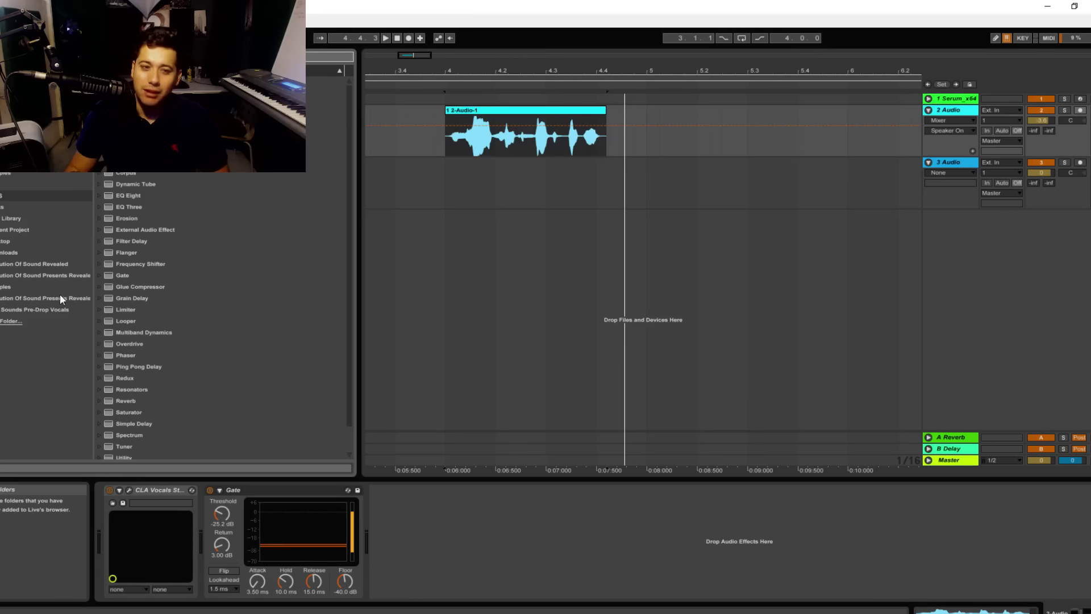
{"action": "left_click", "coordinate": [55, 309]}
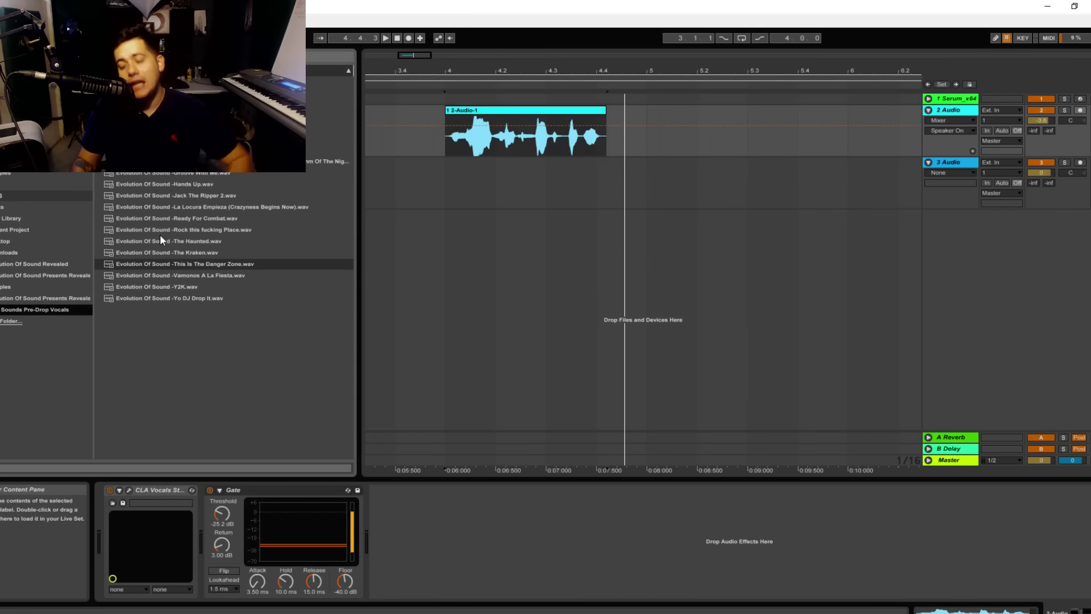